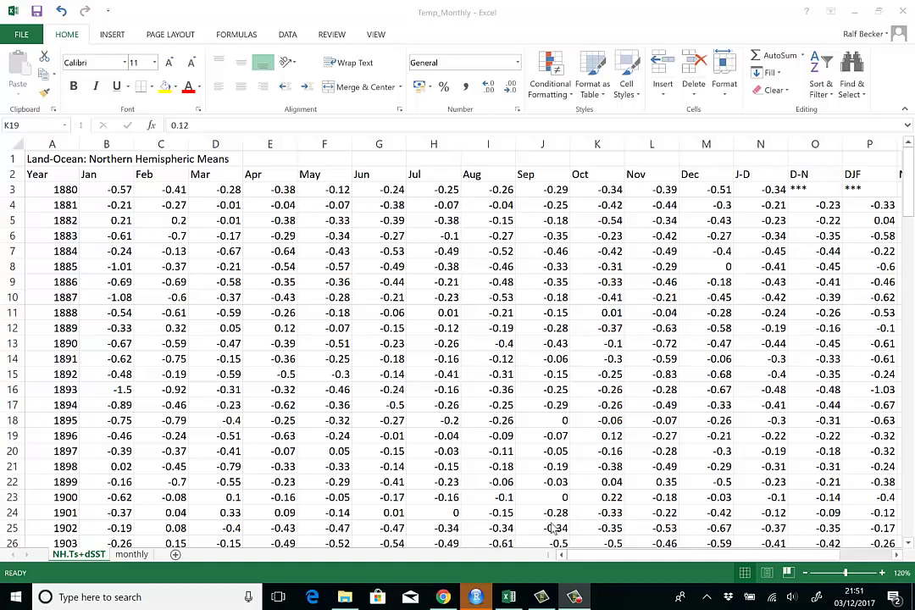
# Look over the NH.Ts+dSST data: years 1880–1900, the Jan–Dec headings and monthly values
pyautogui.click(135, 555)
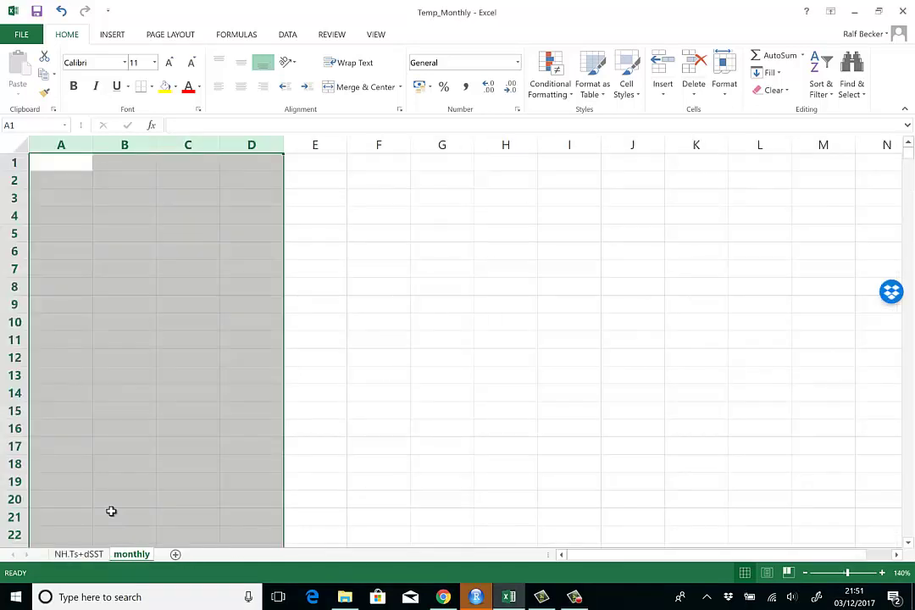
pyautogui.click(55, 288)
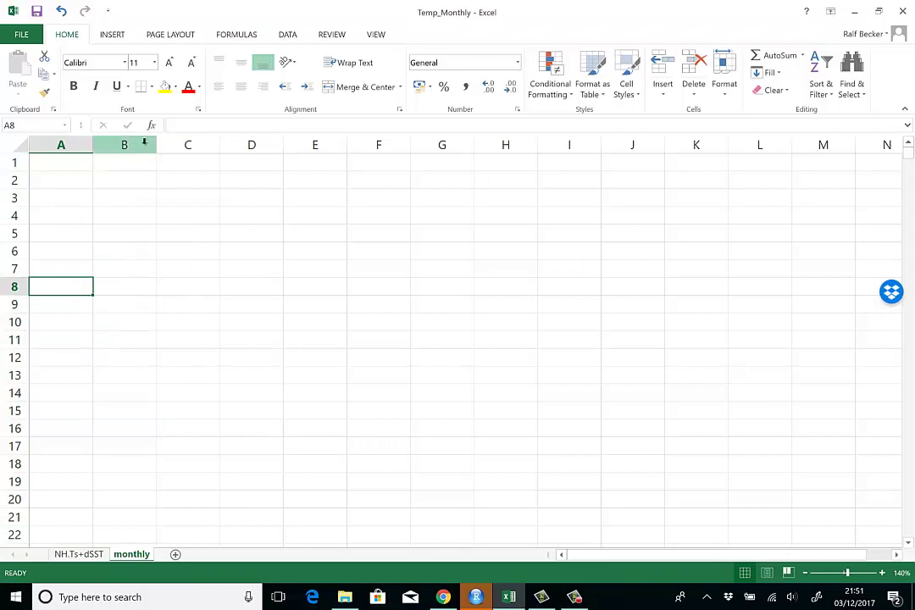
pyautogui.click(76, 146)
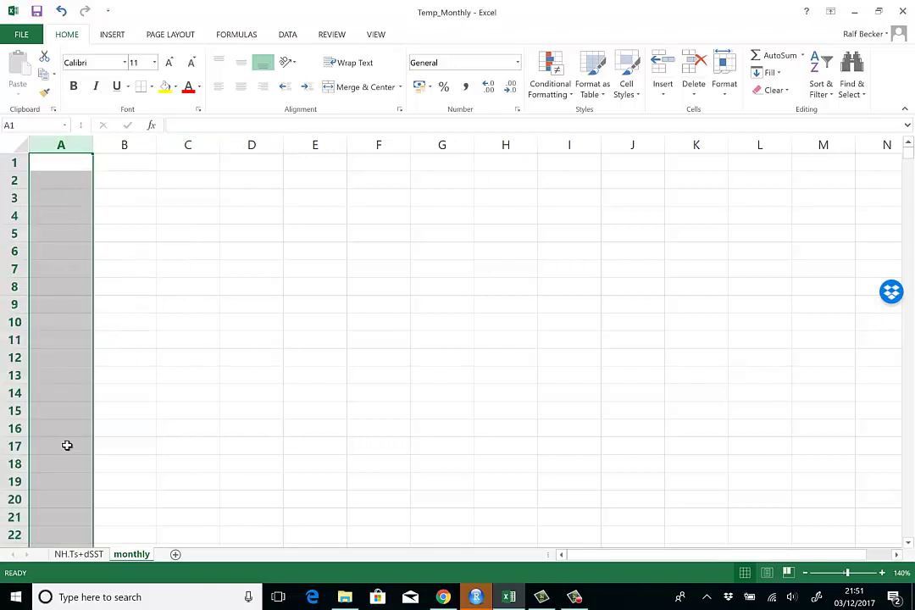
pyautogui.click(78, 553)
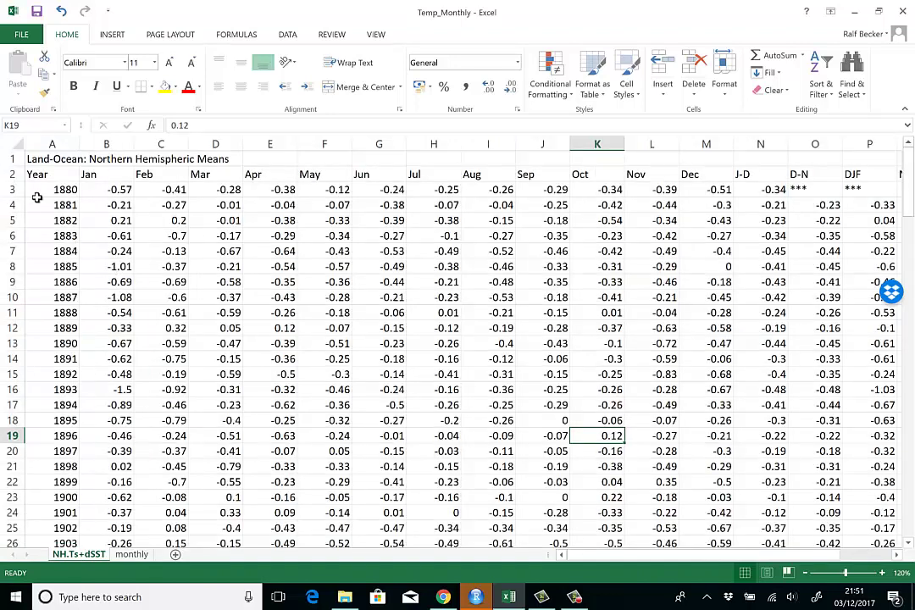
pyautogui.moveTo(49, 190); pyautogui.dragTo(66, 499)
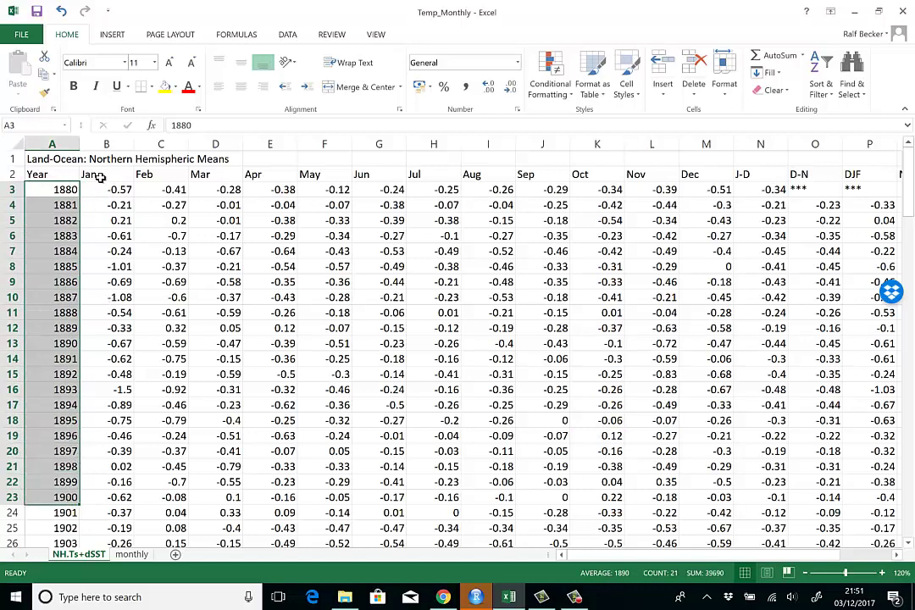
pyautogui.moveTo(100, 176); pyautogui.dragTo(724, 176)
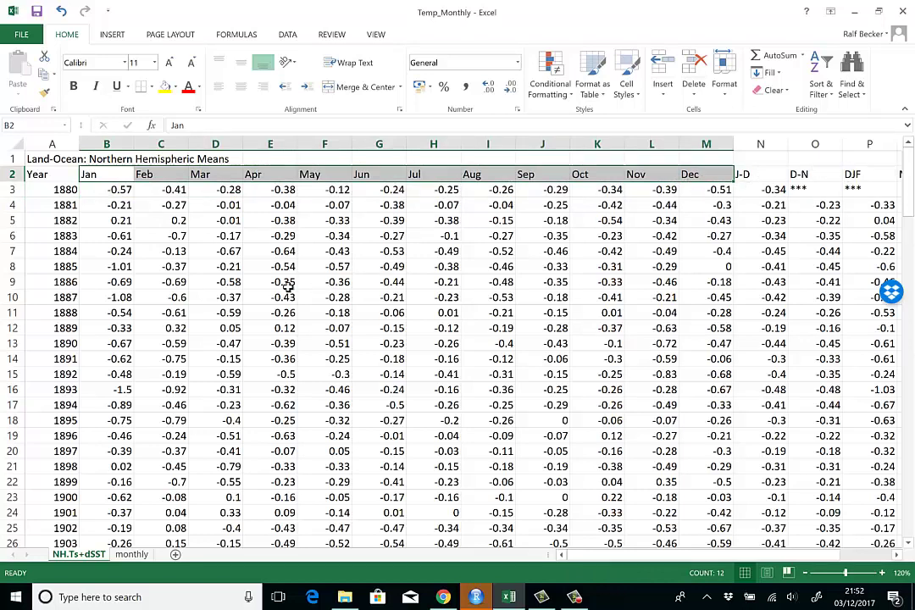
pyautogui.click(108, 236)
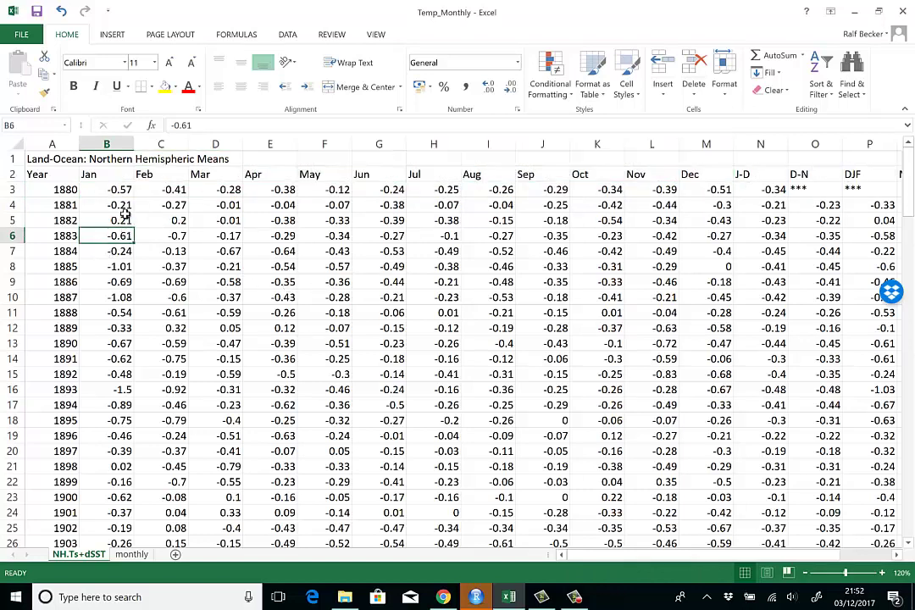
pyautogui.moveTo(119, 189); pyautogui.dragTo(700, 188)
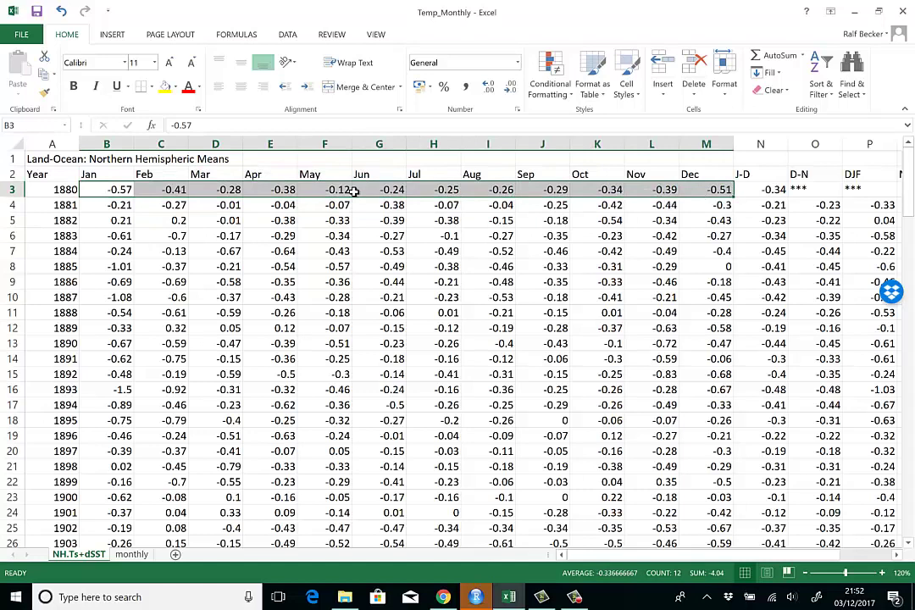
pyautogui.moveTo(121, 206); pyautogui.dragTo(710, 205)
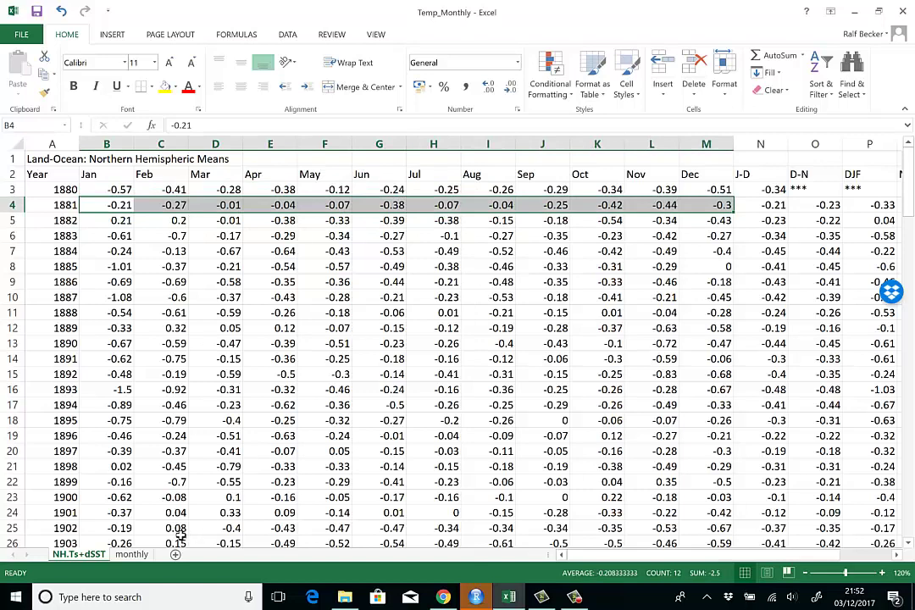
pyautogui.click(131, 554)
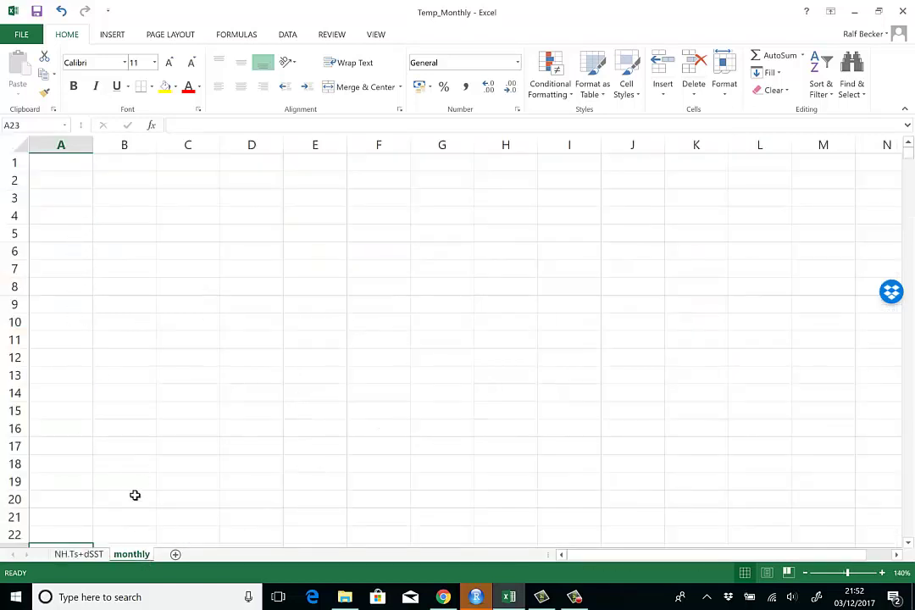
pyautogui.click(95, 553)
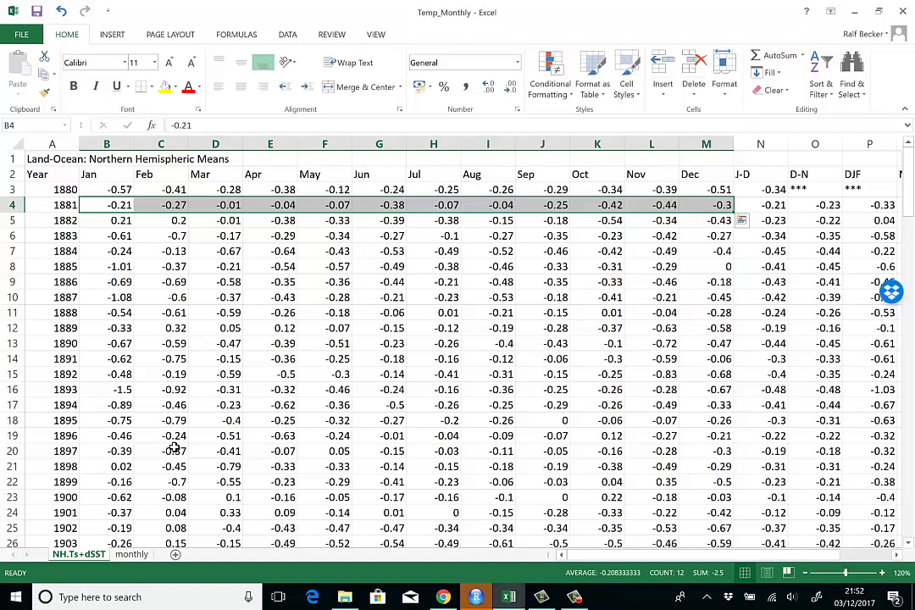
# Enter the headings Year, Month and TempAnn in A1, B1 and C1 of the monthly sheet
pyautogui.click(139, 555)
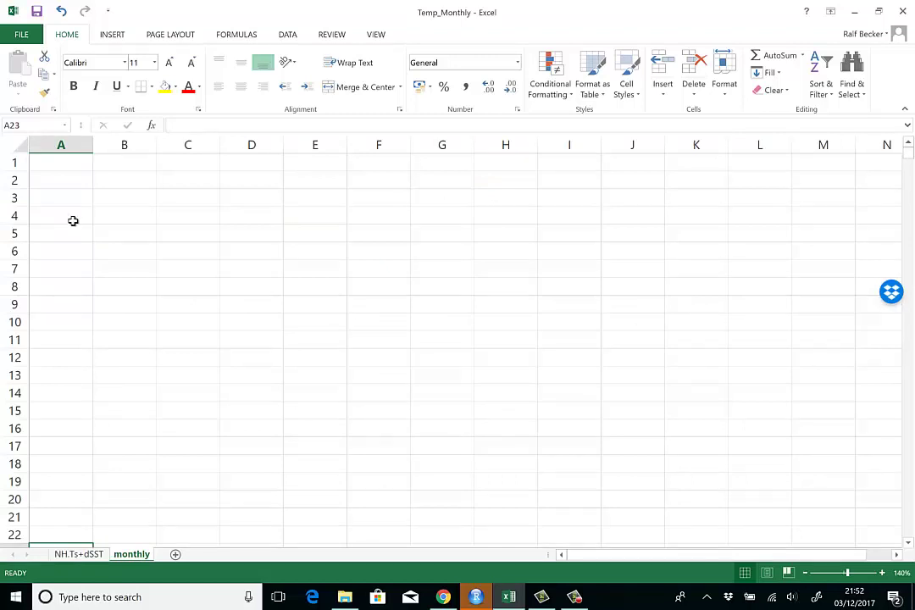
pyautogui.click(70, 191)
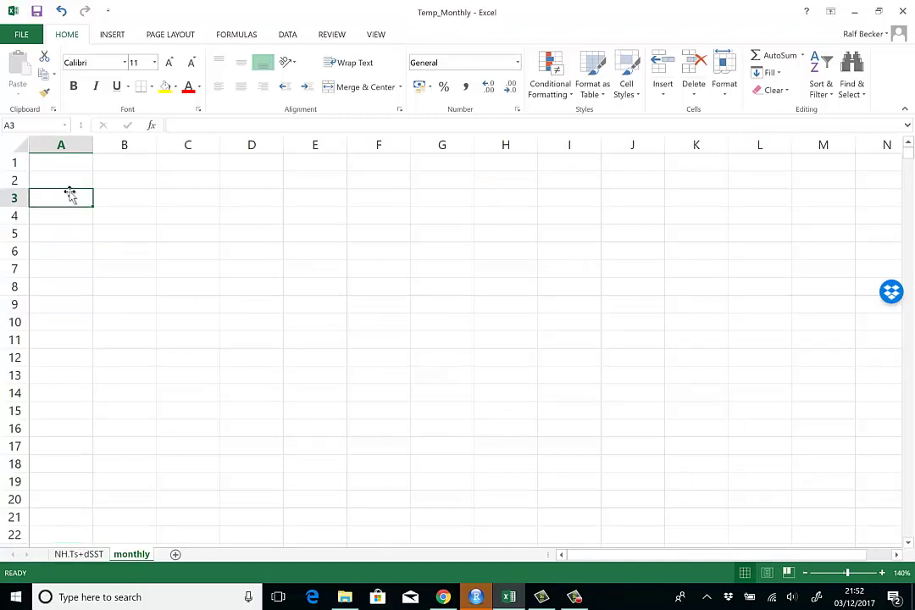
pyautogui.press('Up')
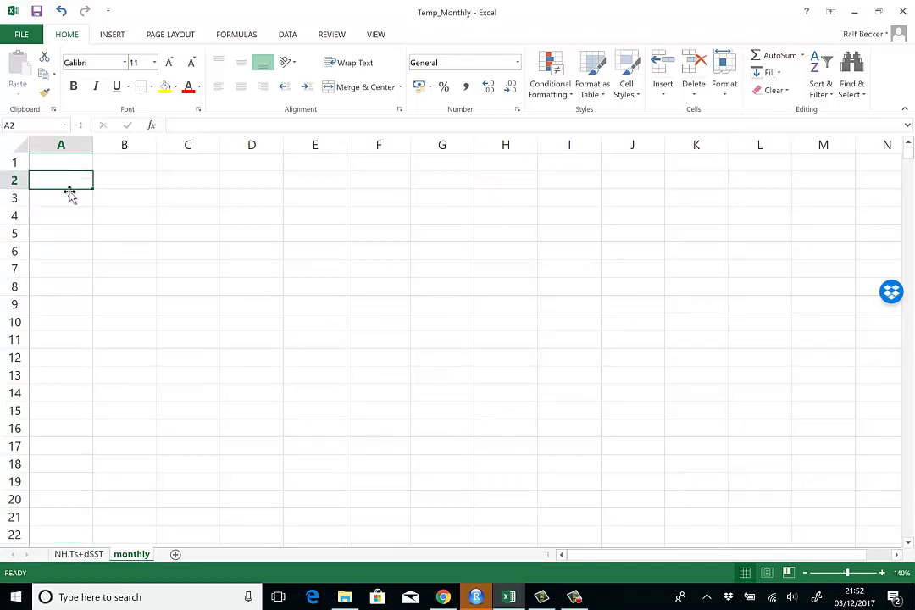
pyautogui.press('Up')
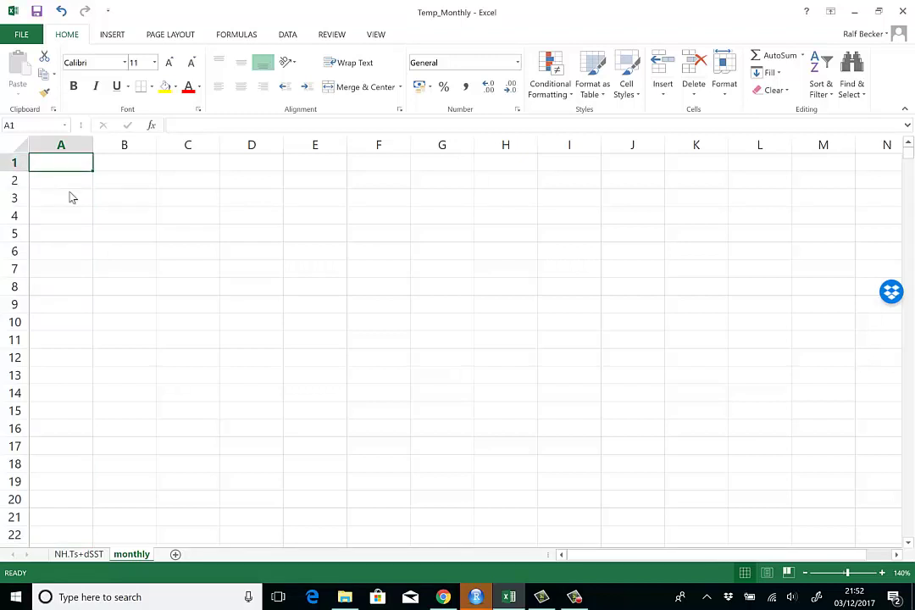
pyautogui.write('Year')
pyautogui.press('Right')
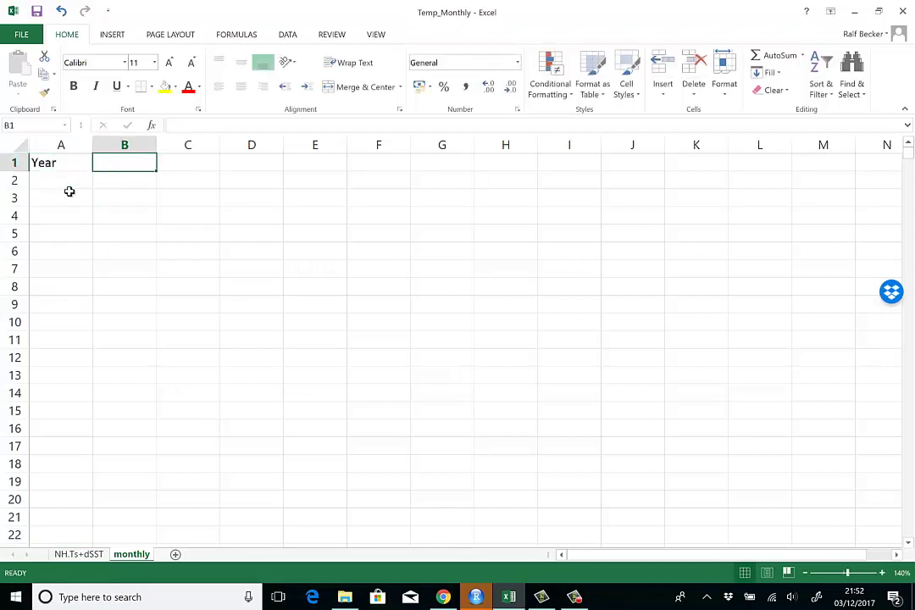
pyautogui.write('Month')
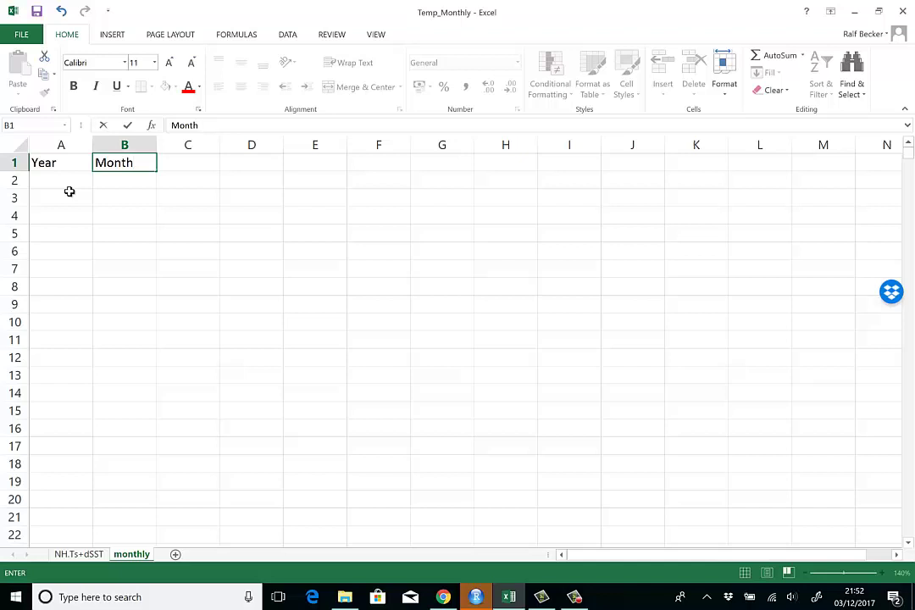
pyautogui.press('Right')
pyautogui.write('Tem')
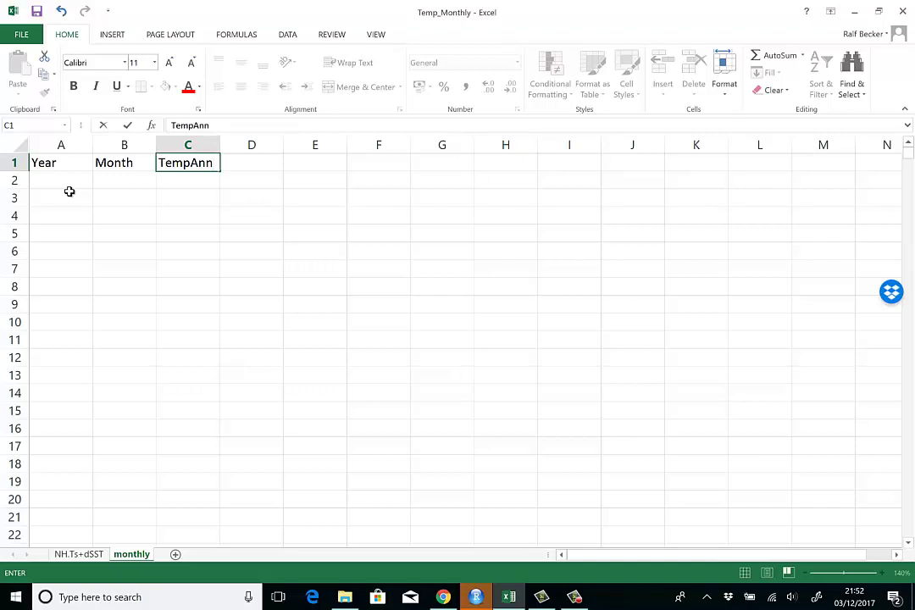
pyautogui.press('Left')
pyautogui.press('Left')
pyautogui.press('Down')
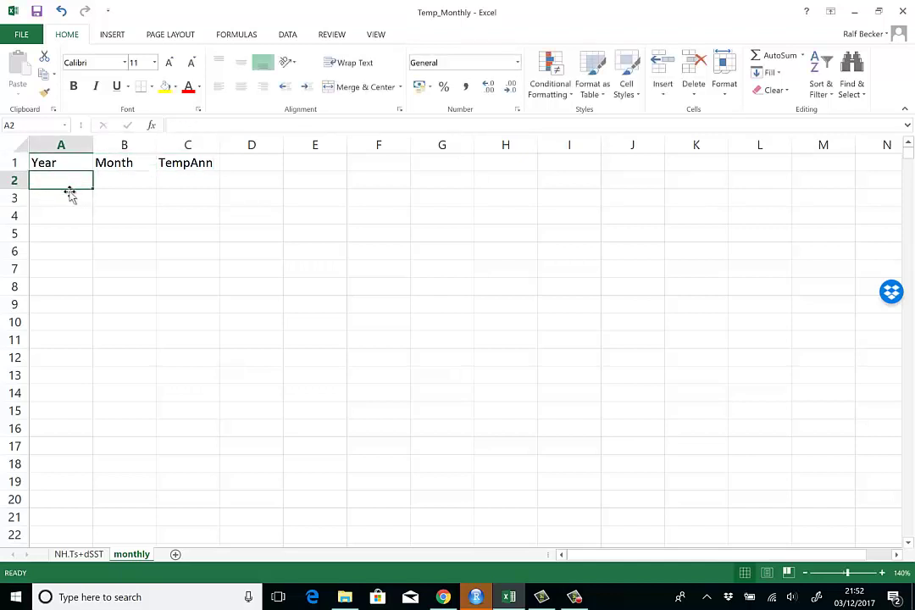
pyautogui.press('Right')
pyautogui.press('Right')
pyautogui.press('Down')
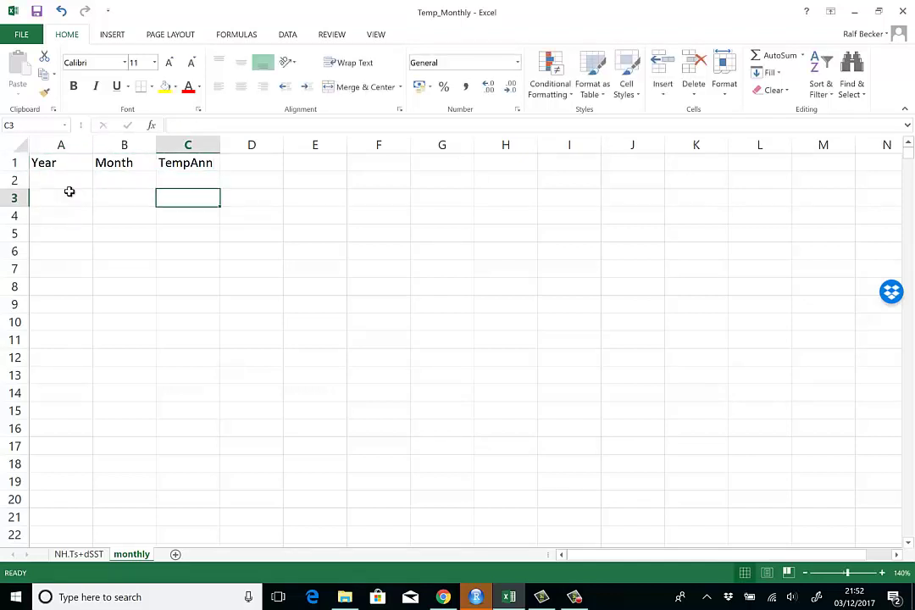
# Enter 1880 in A2 and list the months Jan through Dec down column B
pyautogui.click(78, 182)
pyautogui.write('1880')
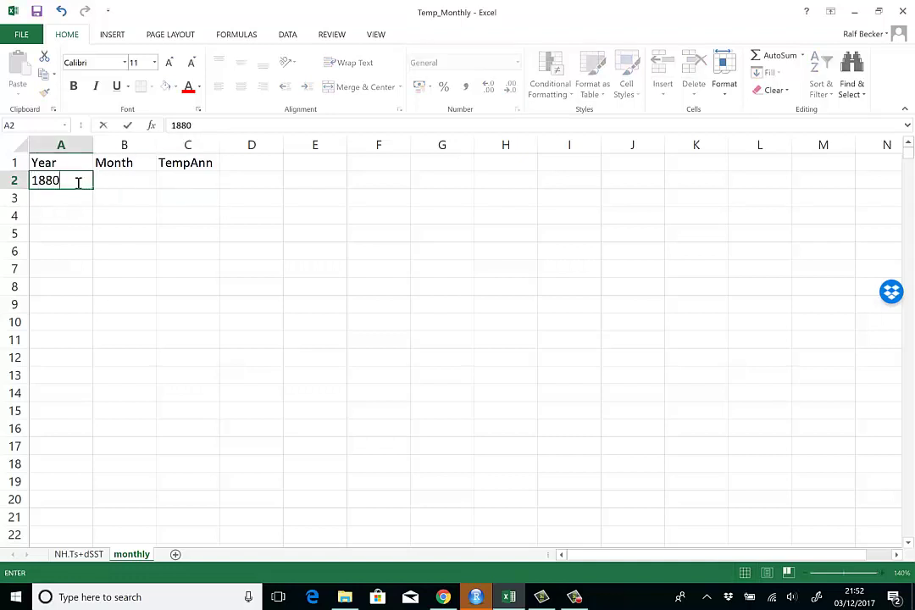
pyautogui.press('Tab')
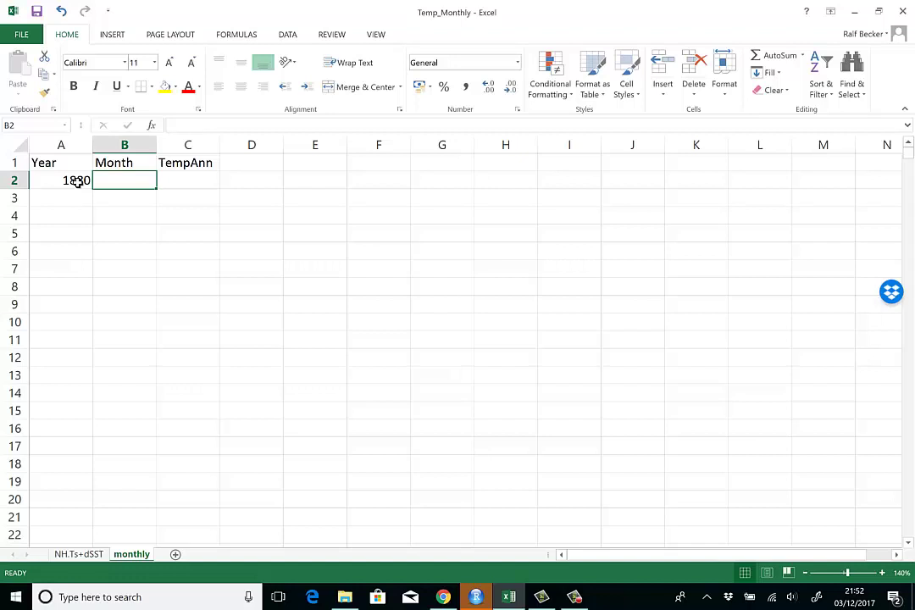
pyautogui.write('Jan')
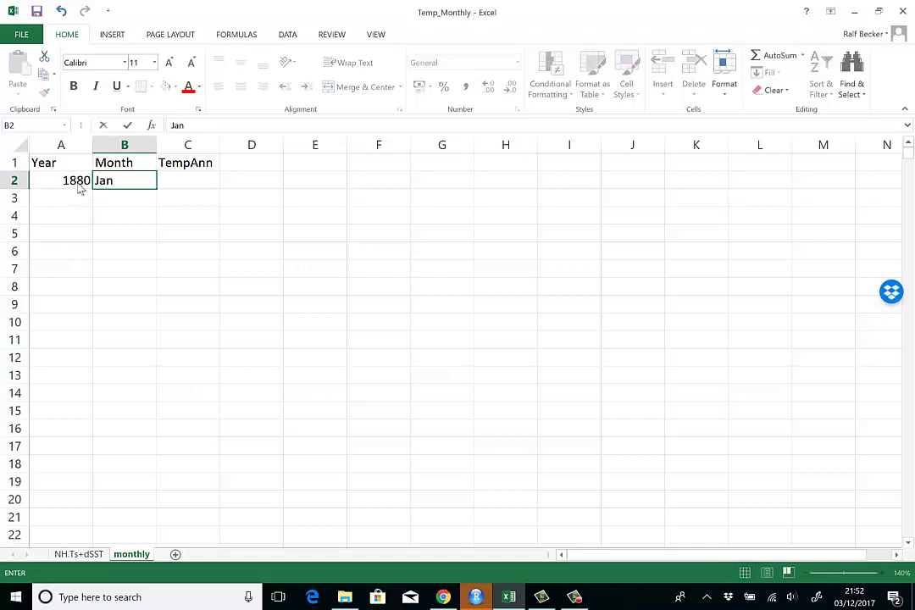
pyautogui.press('Return')
pyautogui.write('F')
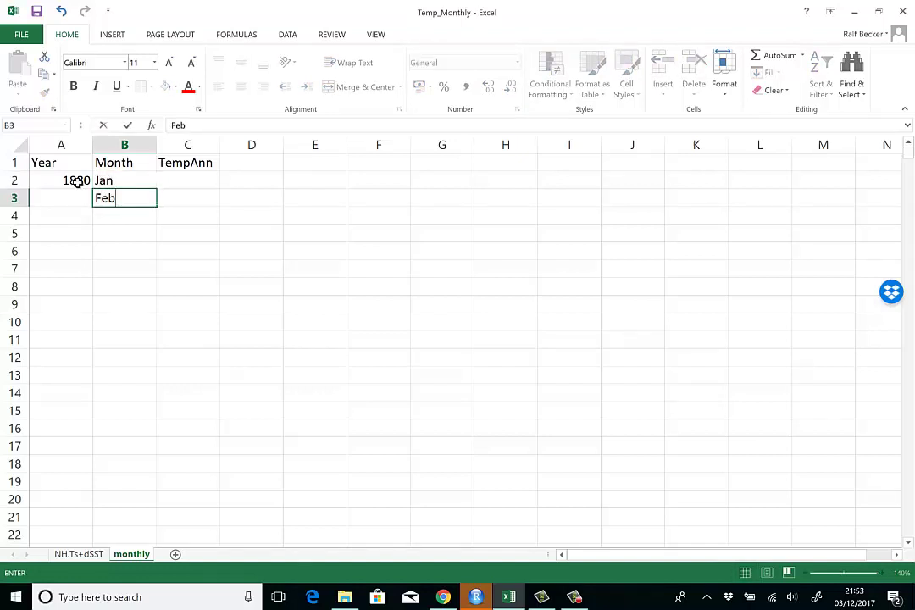
pyautogui.write('eb')
pyautogui.press('Tab')
pyautogui.press('Return')
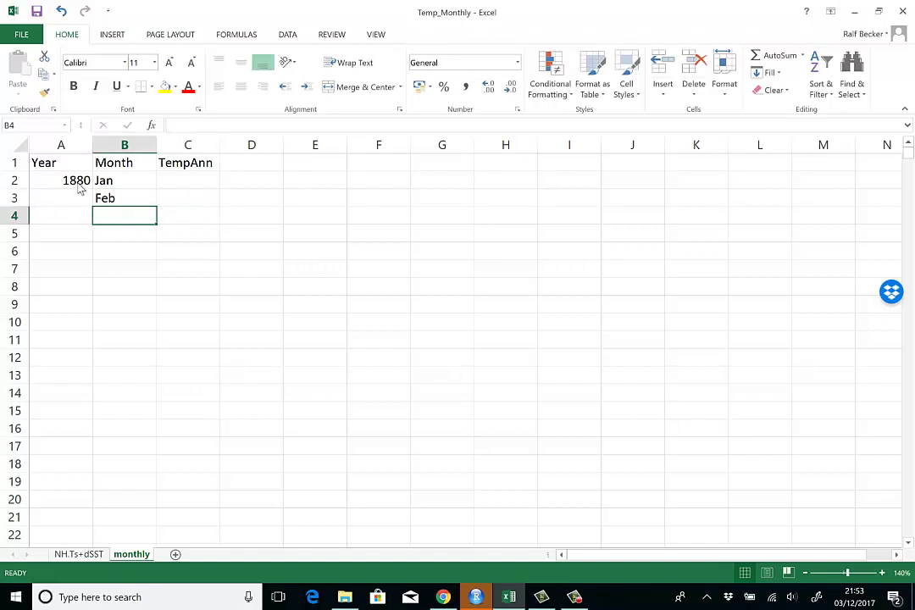
pyautogui.write('Mar')
pyautogui.press('Return')
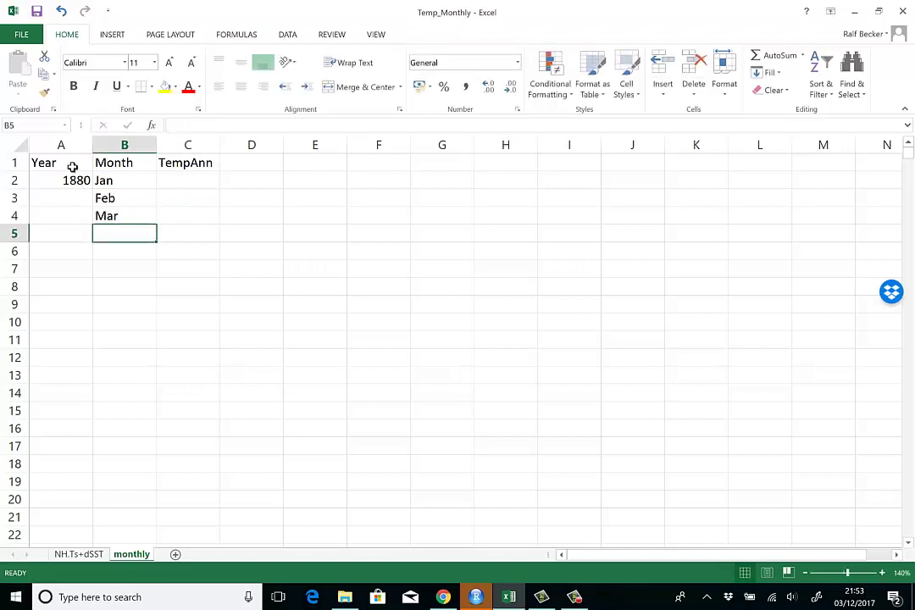
pyautogui.moveTo(120, 186); pyautogui.dragTo(147, 390)
pyautogui.click(147, 390)
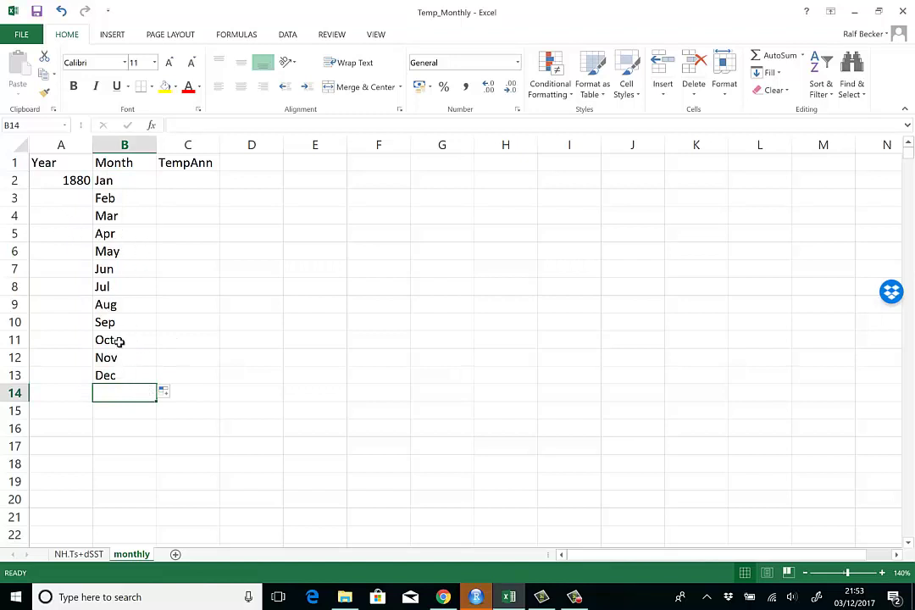
# Enter 1880 beside Feb and fill the year down beside every month to Dec
pyautogui.click(71, 198)
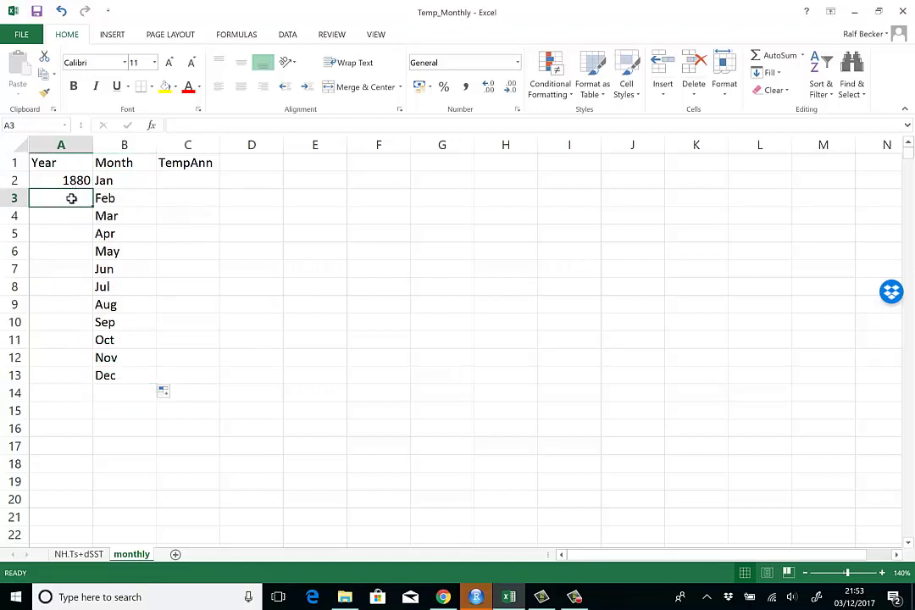
pyautogui.write('1880')
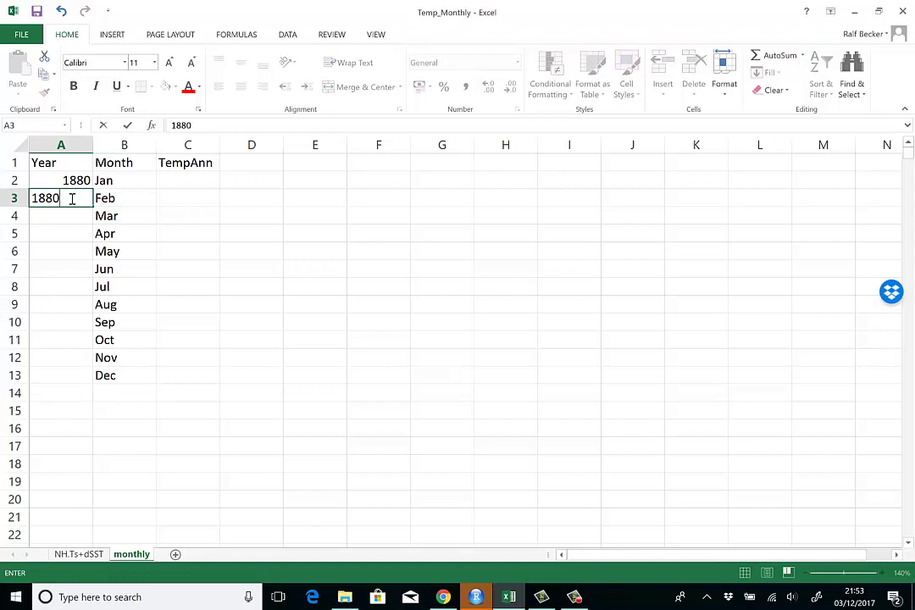
pyautogui.press('Return')
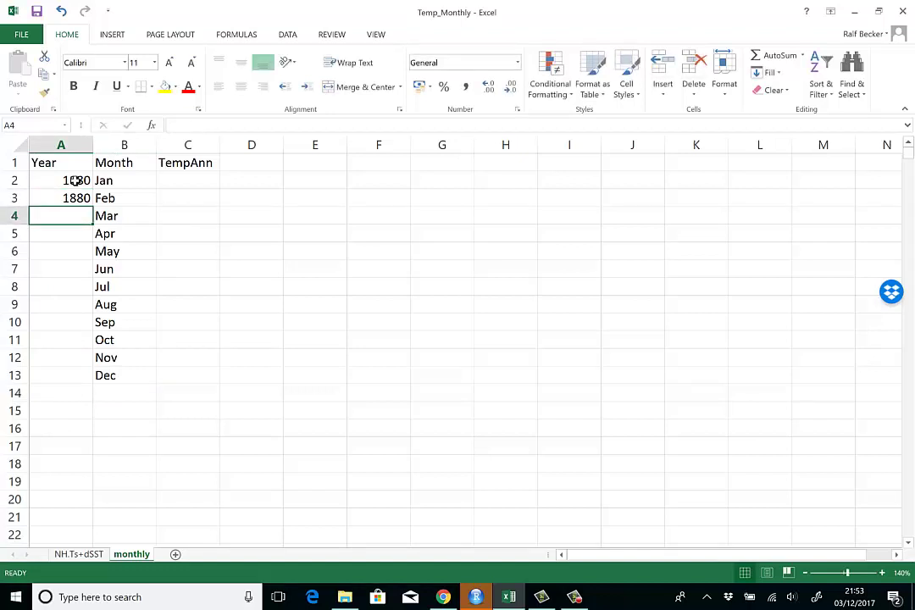
pyautogui.moveTo(75, 180); pyautogui.dragTo(92, 381)
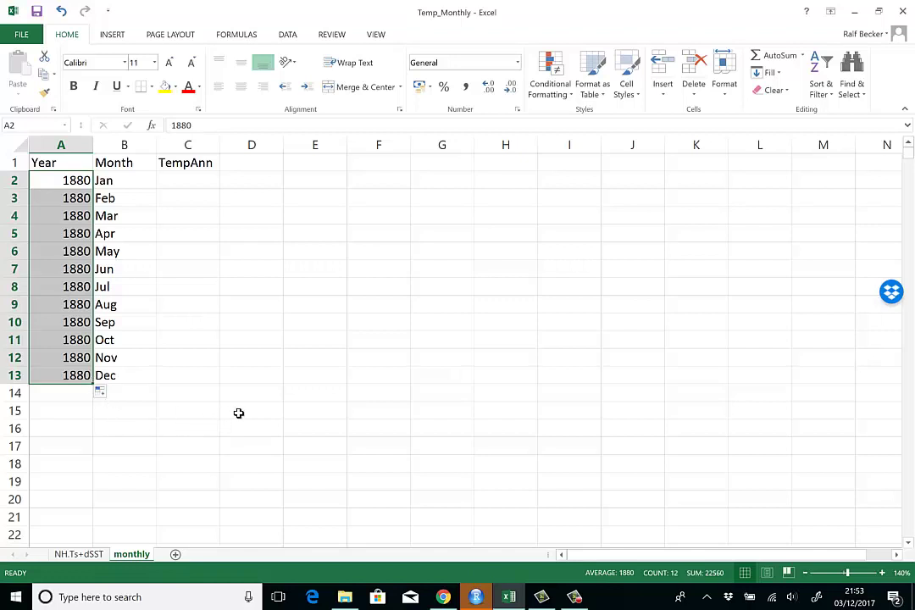
pyautogui.click(93, 552)
pyautogui.scroll(-8, 76, 462)
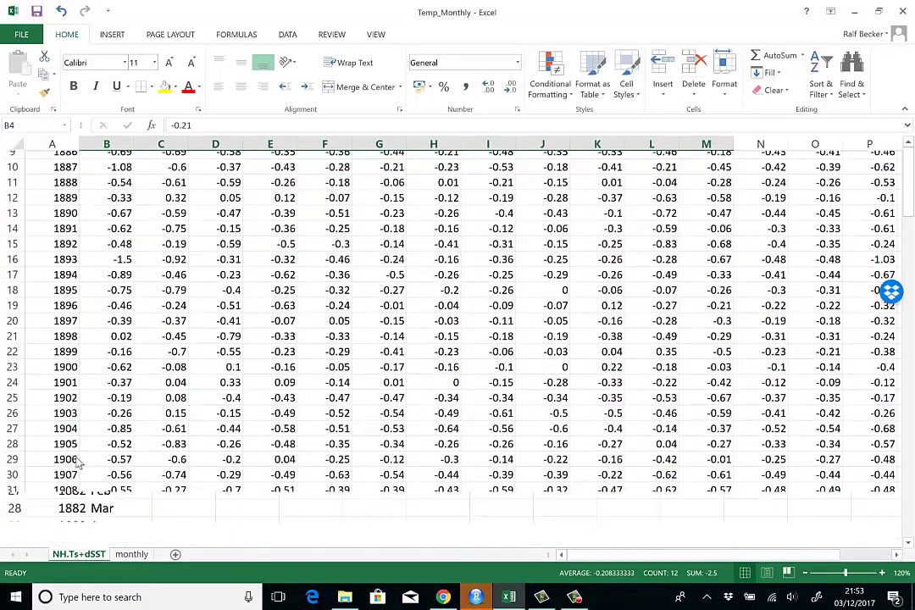
pyautogui.scroll(-14, 76, 460)
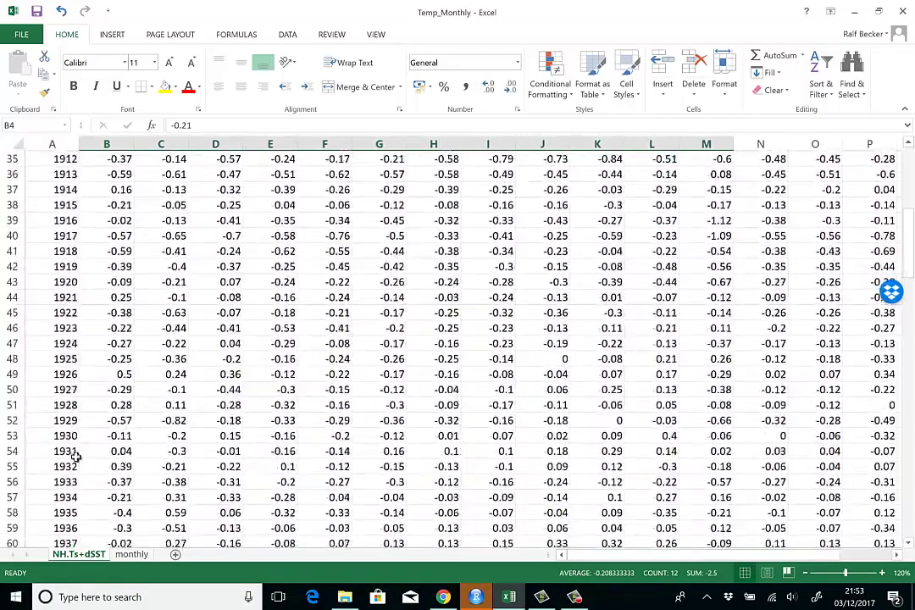
pyautogui.scroll(-20, 76, 457)
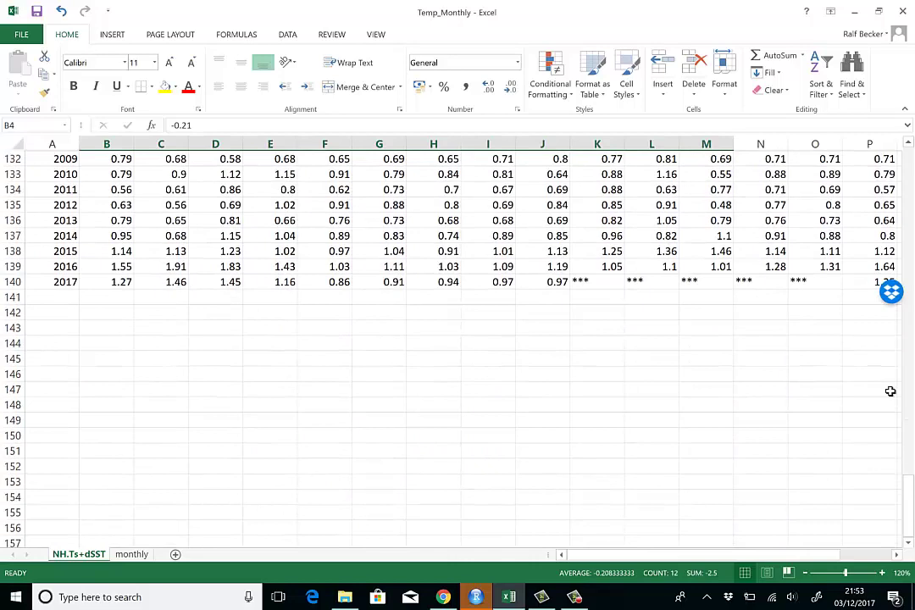
pyautogui.moveTo(908, 487); pyautogui.dragTo(911, 160)
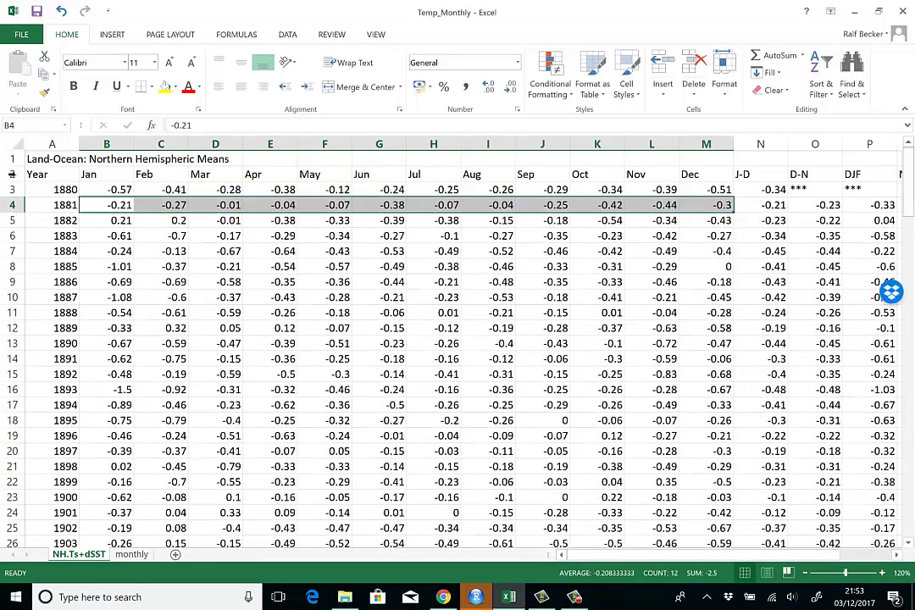
pyautogui.click(143, 554)
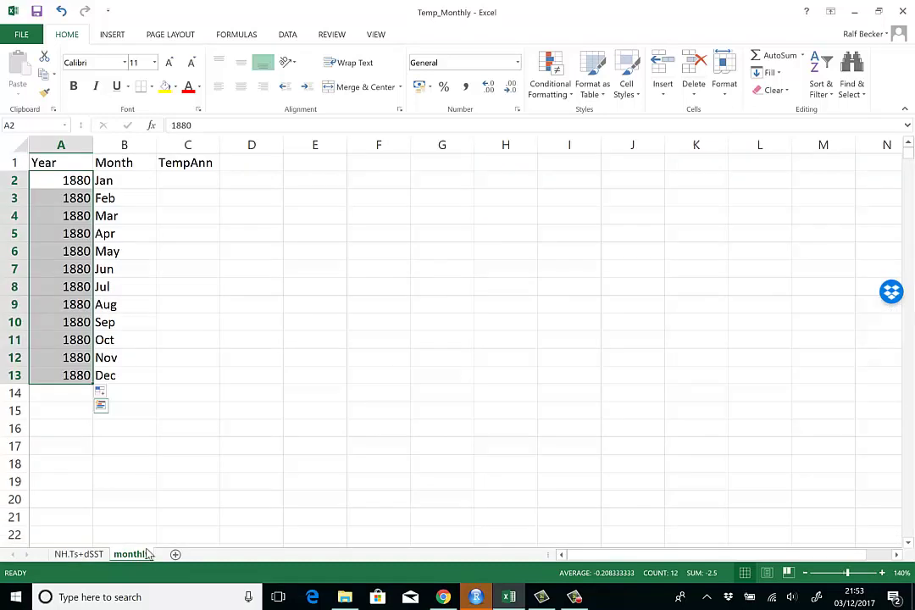
pyautogui.click(254, 376)
pyautogui.write('=13')
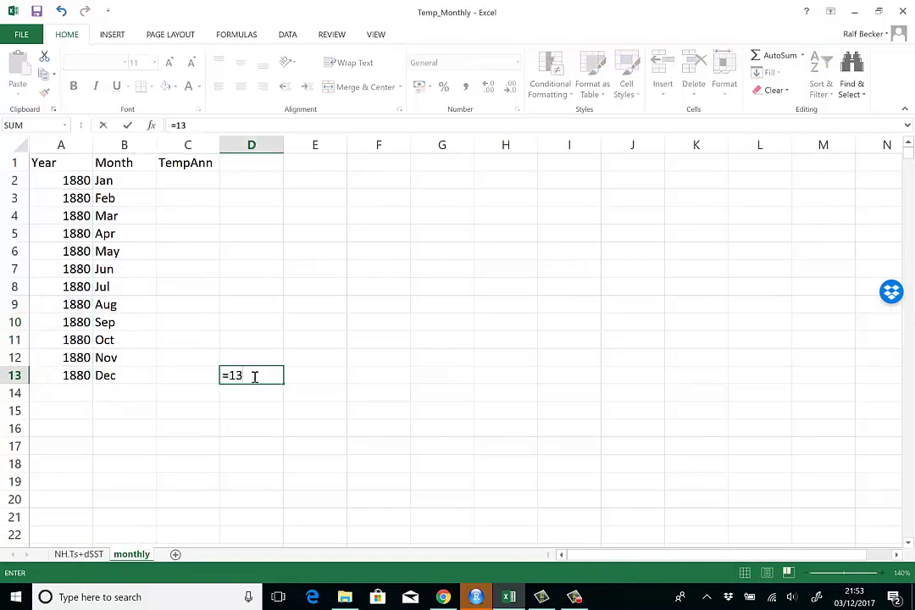
pyautogui.write('8*12')
pyautogui.press('Return')
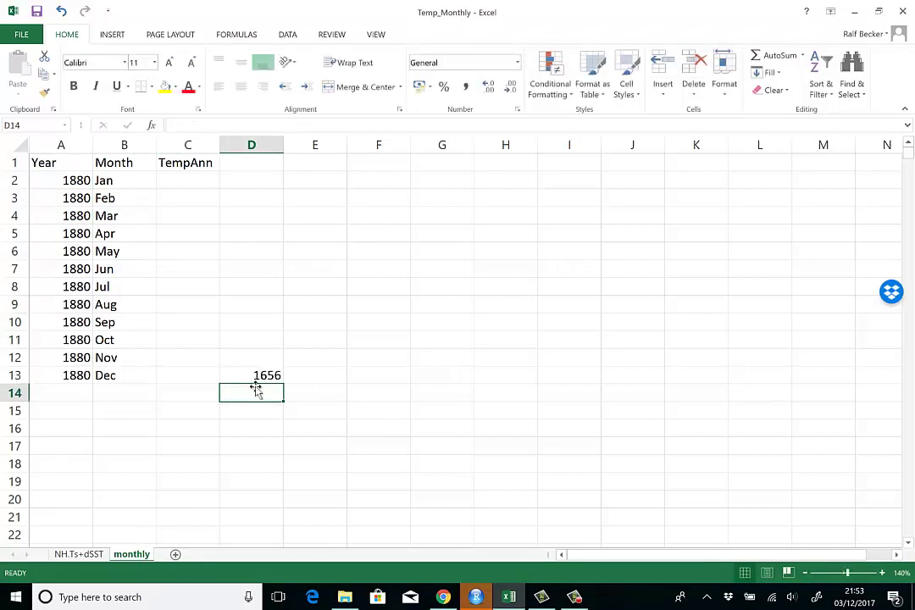
pyautogui.click(273, 374)
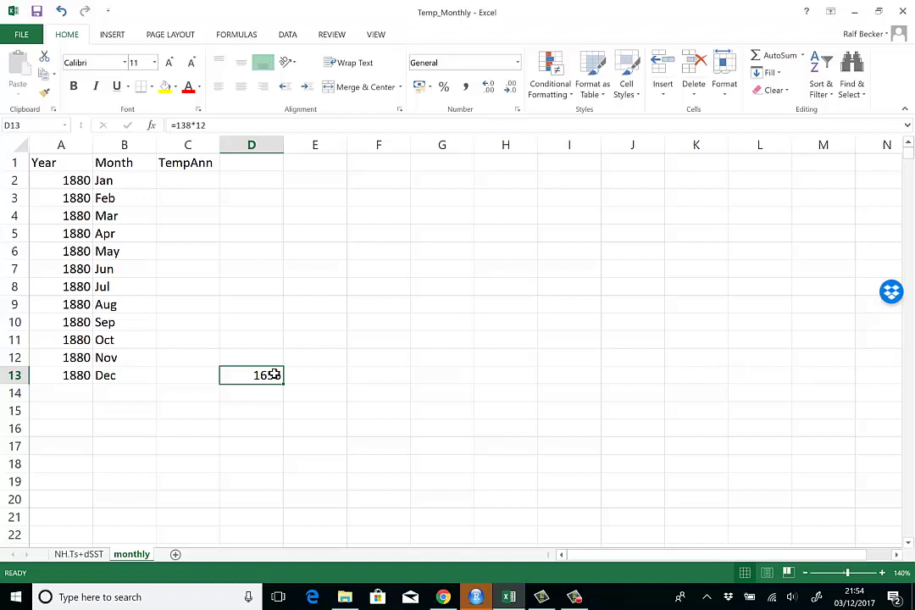
pyautogui.press('Delete')
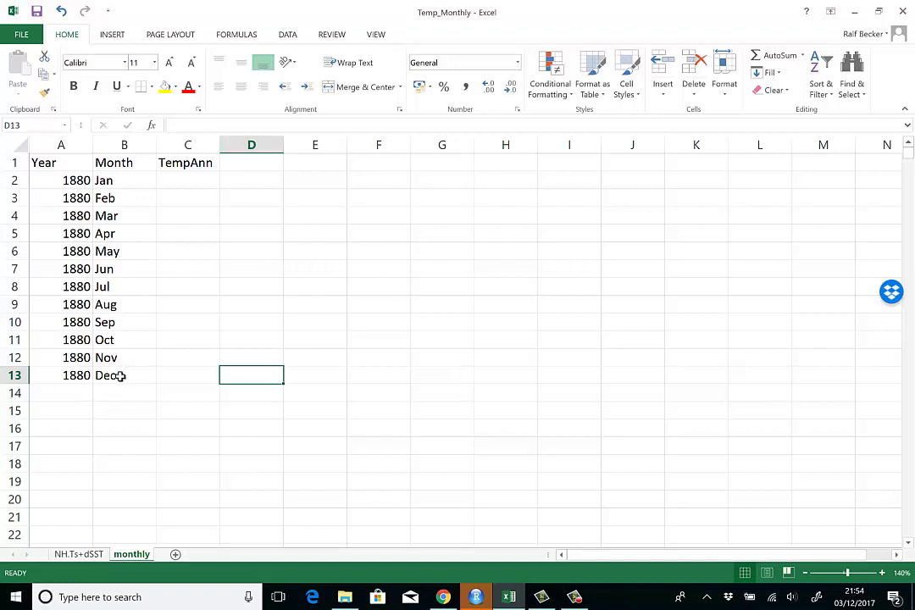
pyautogui.click(72, 395)
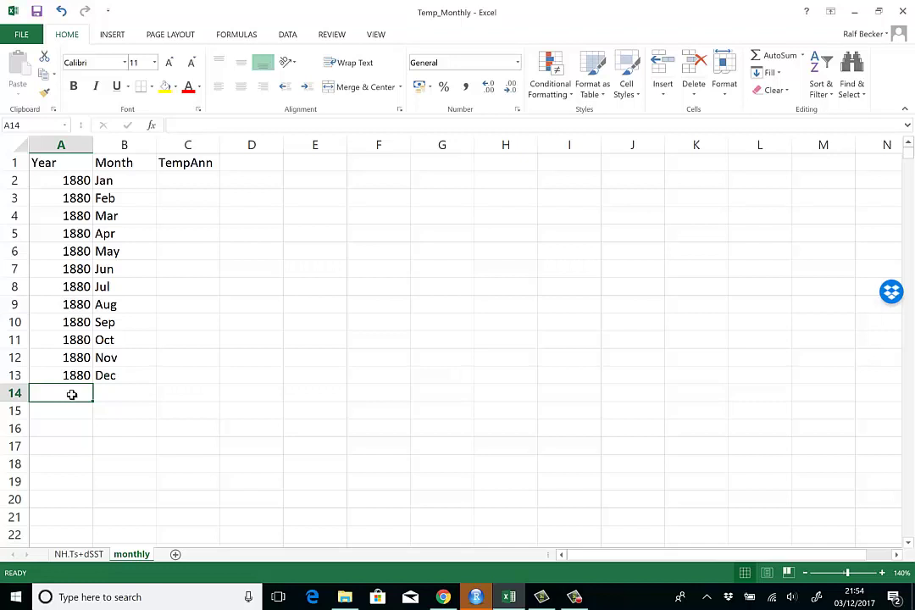
# Enter =A2+1 in A14 so the year reads 1881
pyautogui.write('=')
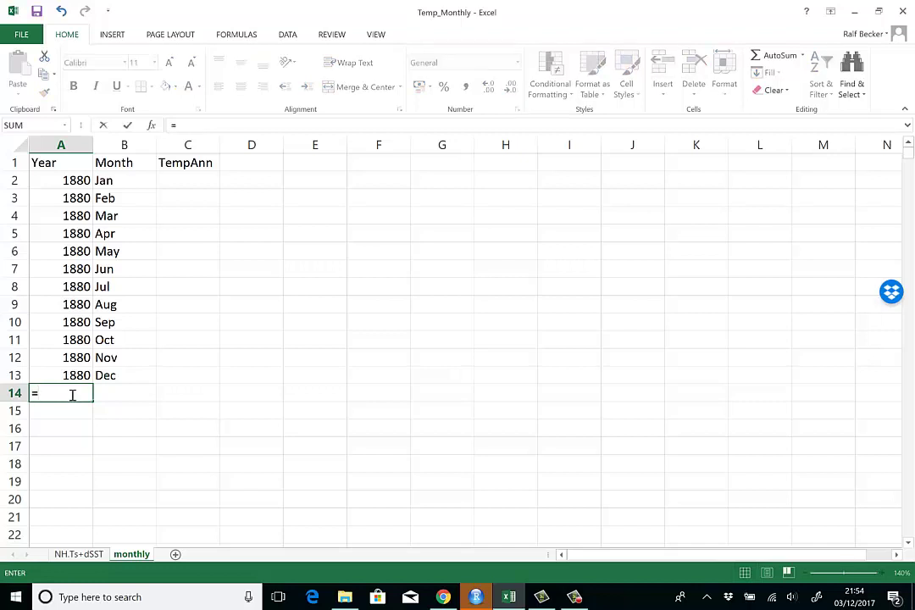
pyautogui.press('Up')
pyautogui.press('Up')
pyautogui.press('Up')
pyautogui.press('Up')
pyautogui.press('Up')
pyautogui.press('Up')
pyautogui.press('Up')
pyautogui.press('Up')
pyautogui.press('Up')
pyautogui.press('Up')
pyautogui.press('Up')
pyautogui.press('Up')
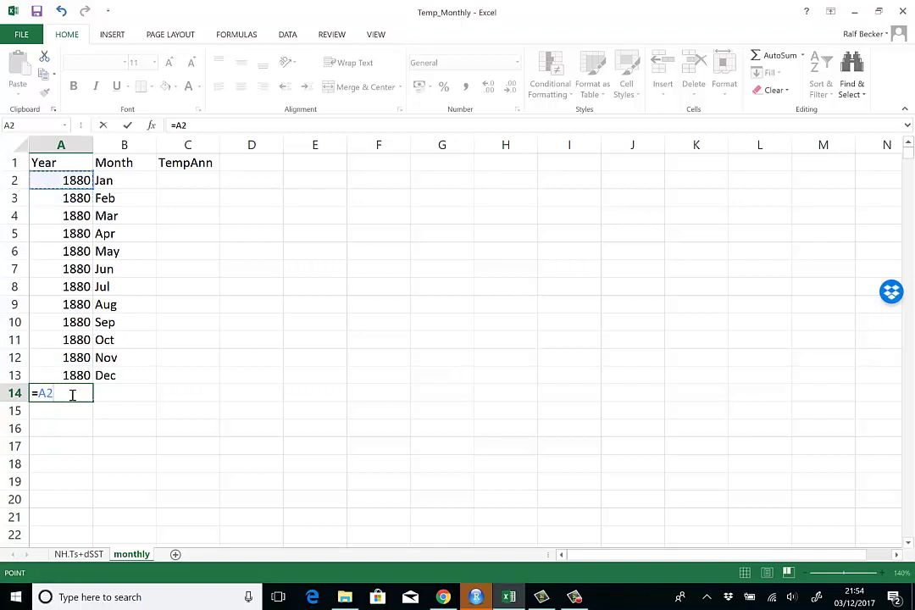
pyautogui.write('+')
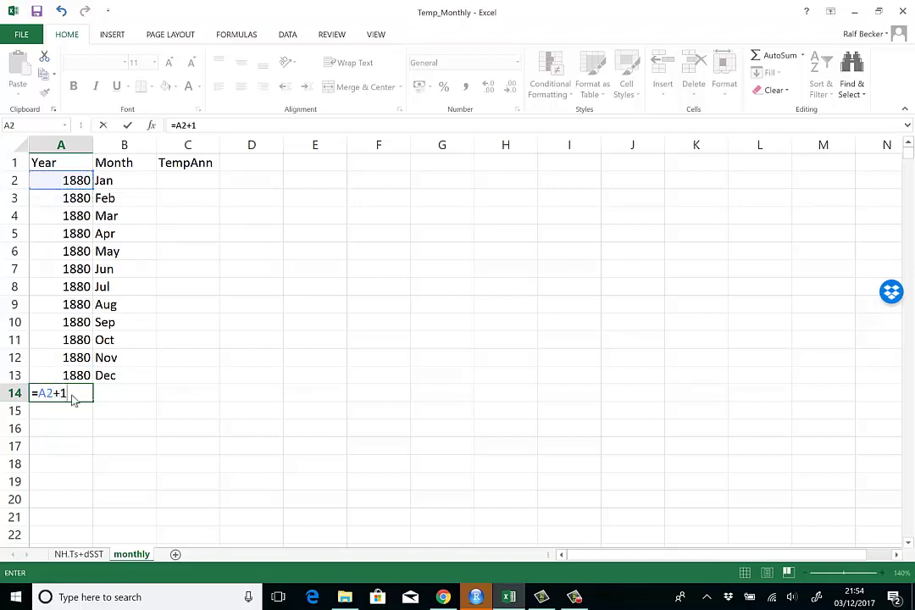
pyautogui.write('1')
pyautogui.press('Return')
# Enter =B2 in B14 so the month reads Jan
pyautogui.click(107, 395)
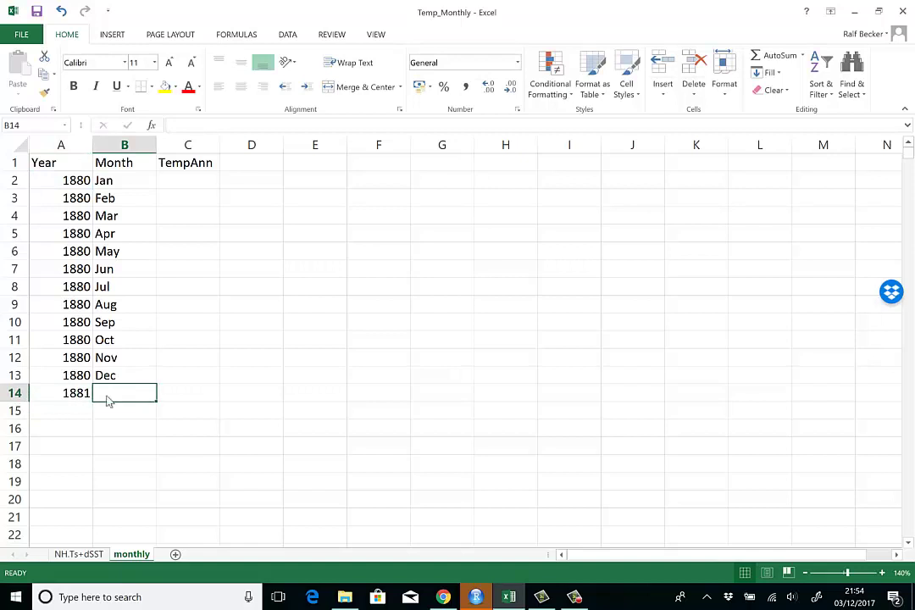
pyautogui.write('=')
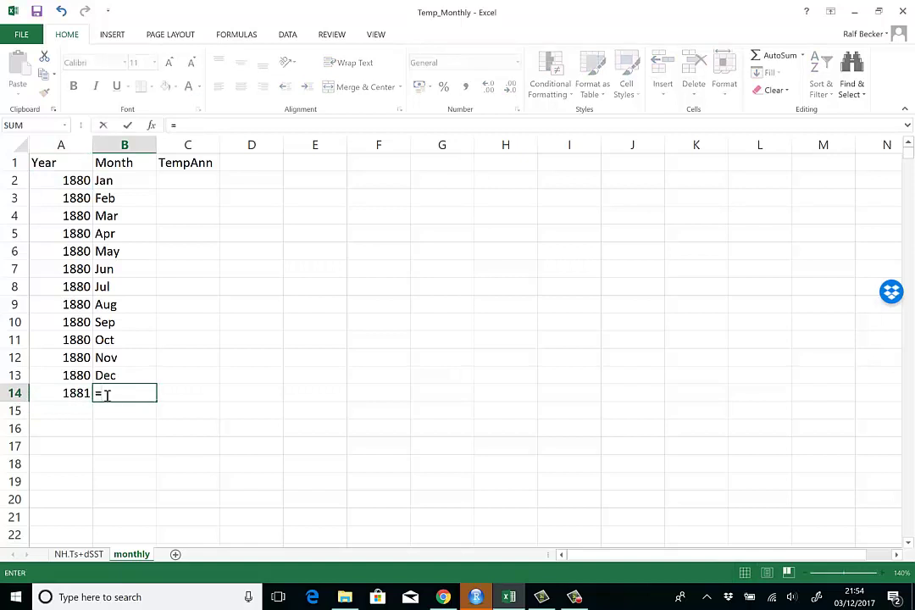
pyautogui.press('Up')
pyautogui.press('Up')
pyautogui.press('Up')
pyautogui.press('Up')
pyautogui.press('Up')
pyautogui.press('Up')
pyautogui.press('Up')
pyautogui.press('Up')
pyautogui.press('Up')
pyautogui.press('Up')
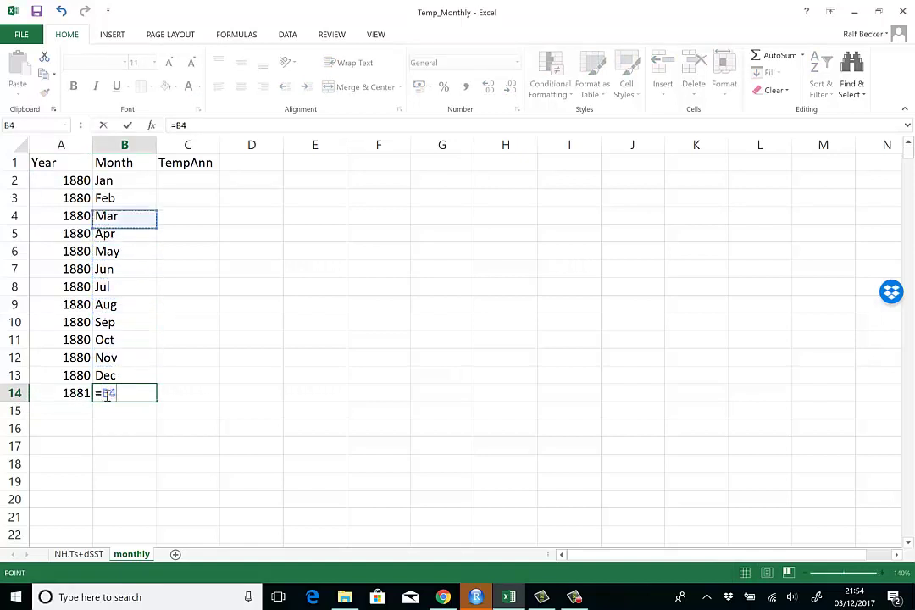
pyautogui.press('Up')
pyautogui.press('Up')
pyautogui.press('Up')
pyautogui.press('Down')
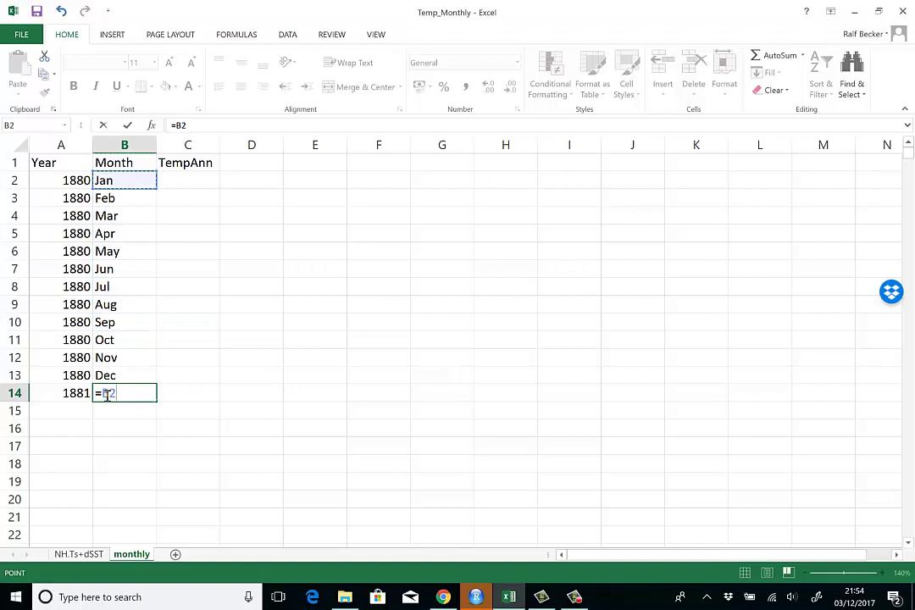
pyautogui.press('Return')
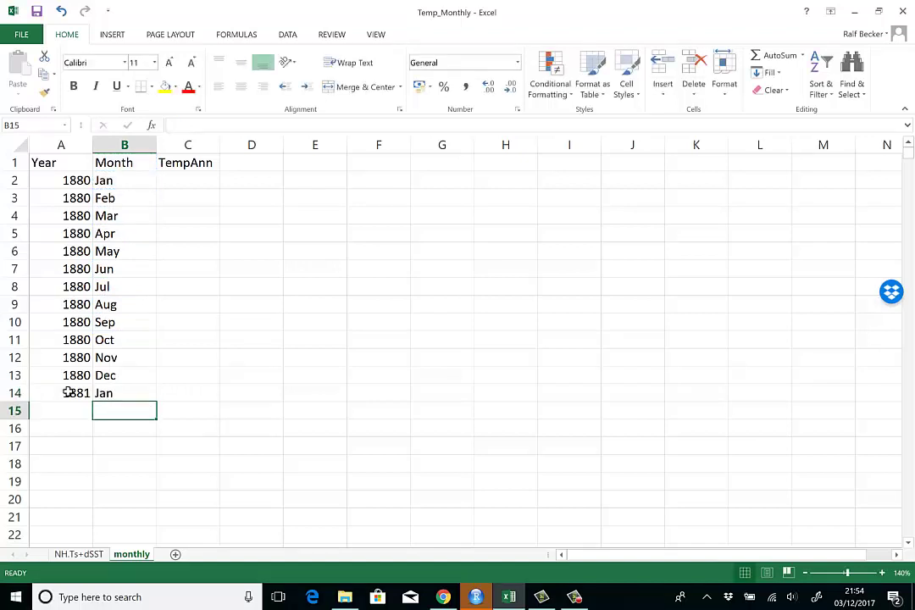
# Fill the A14:B14 formulas down the sheet and delete the rows after 2017 Sep in row 1654
pyautogui.click(67, 392)
pyautogui.moveTo(68, 393); pyautogui.dragTo(135, 605)
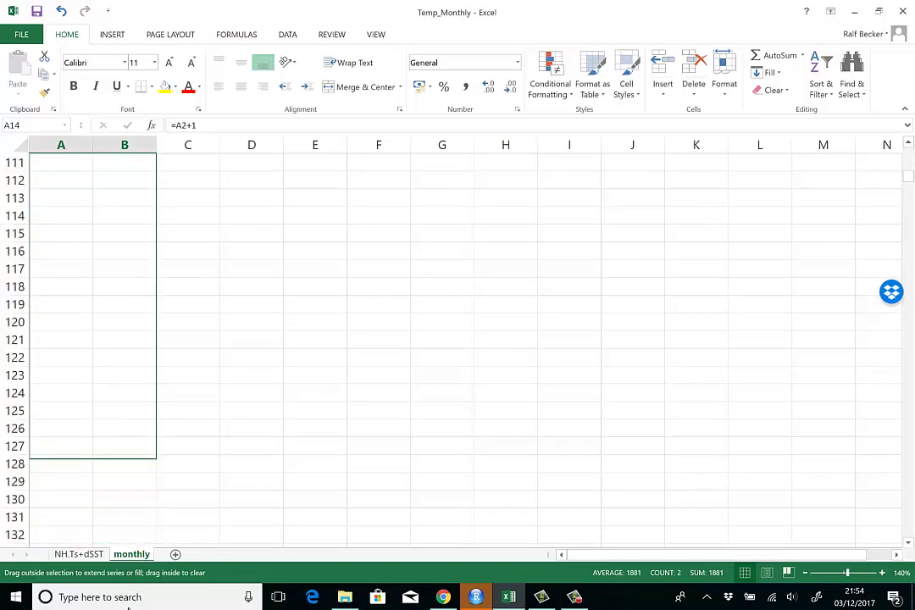
pyautogui.moveTo(128, 605); pyautogui.dragTo(142, 477)
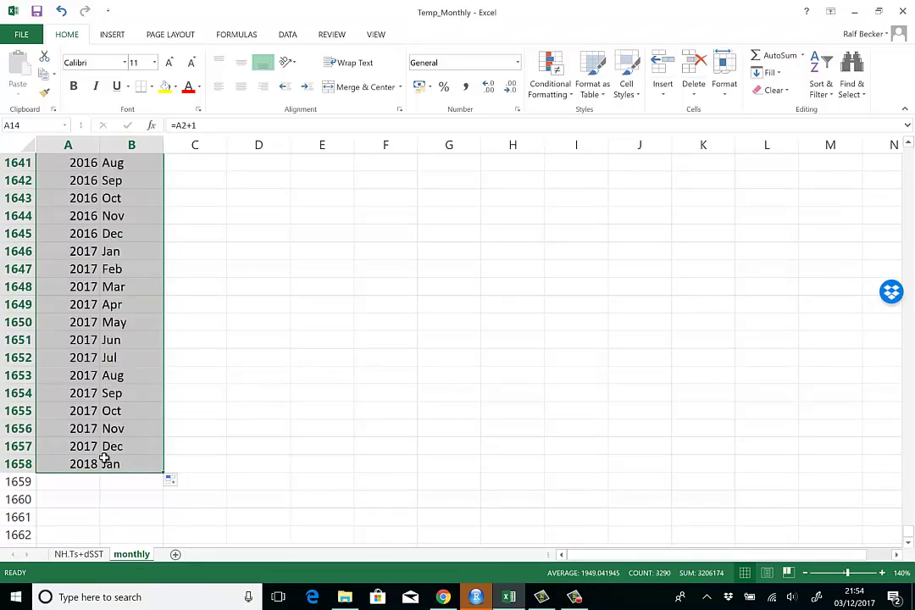
pyautogui.click(95, 395)
pyautogui.click(112, 396)
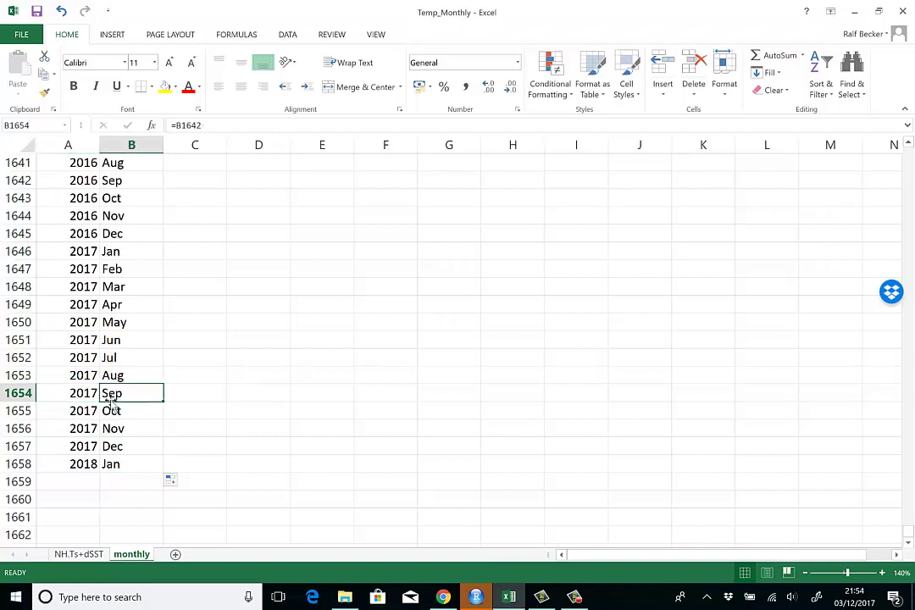
pyautogui.moveTo(90, 411); pyautogui.dragTo(119, 463)
pyautogui.press('Delete')
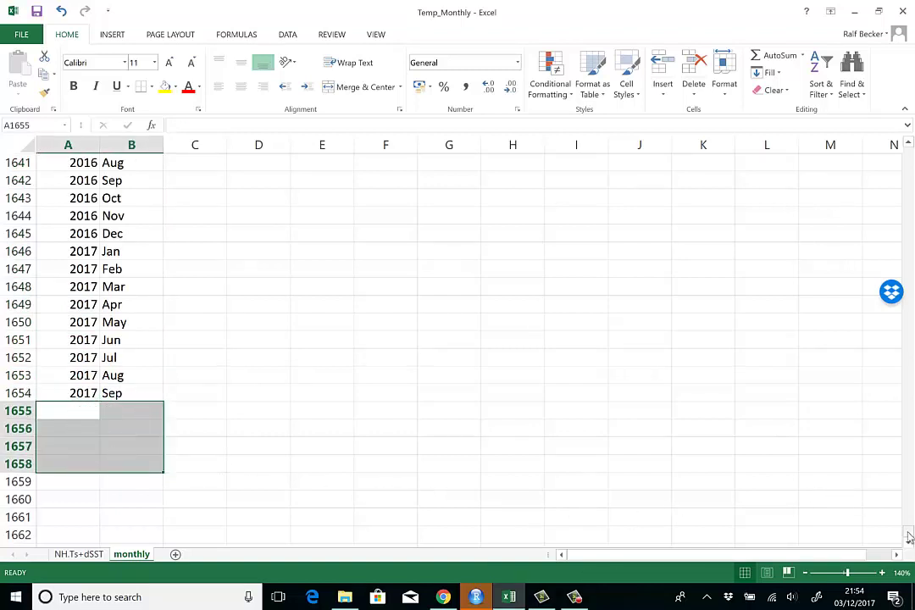
pyautogui.moveTo(909, 536); pyautogui.dragTo(909, 147)
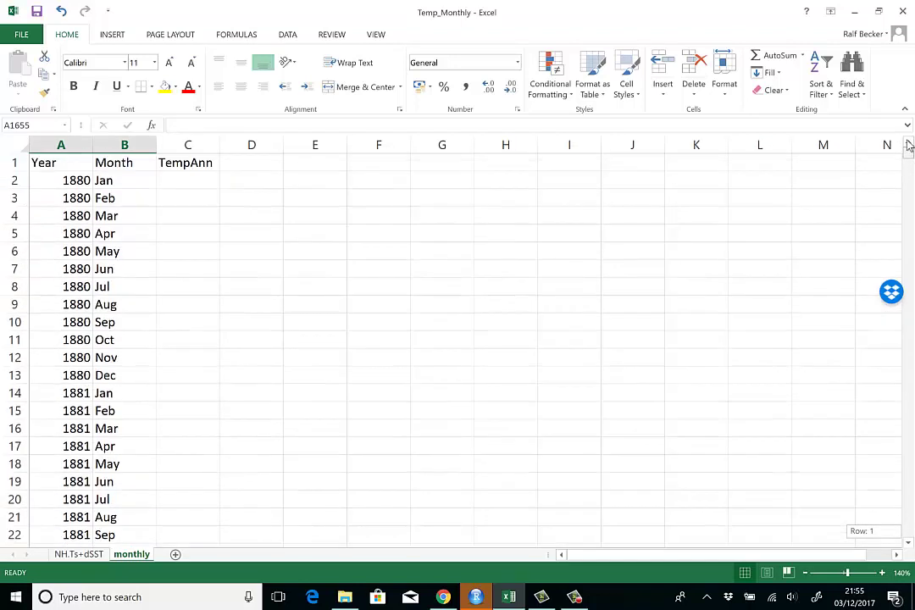
# Copy columns A:B and paste them back over themselves as values only
pyautogui.click(64, 464)
pyautogui.click(119, 464)
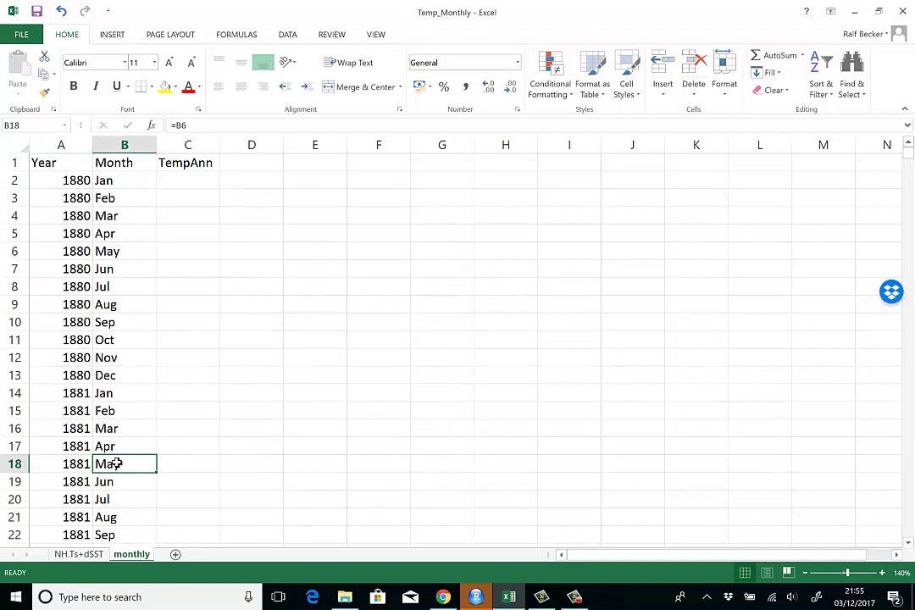
pyautogui.click(71, 464)
pyautogui.click(114, 463)
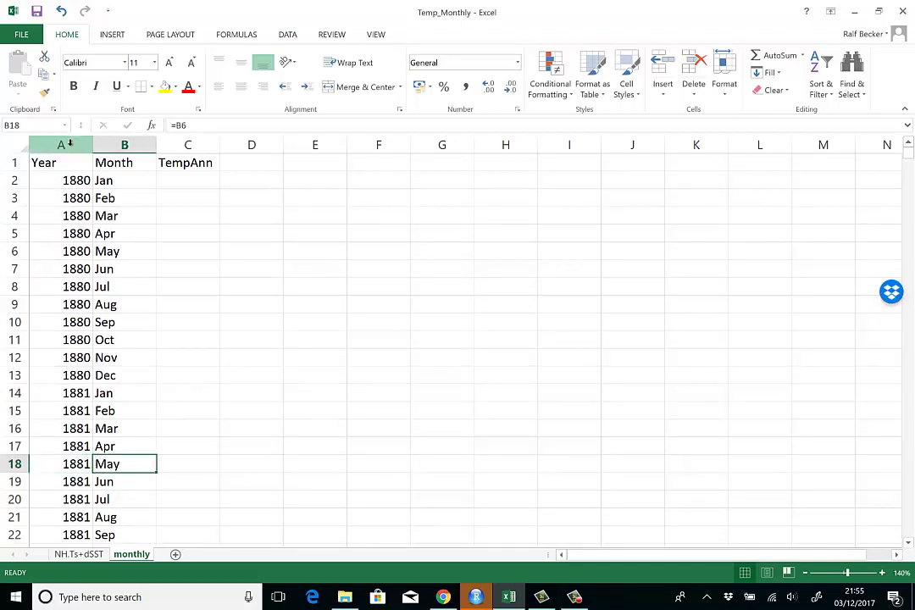
pyautogui.moveTo(71, 144); pyautogui.dragTo(111, 140)
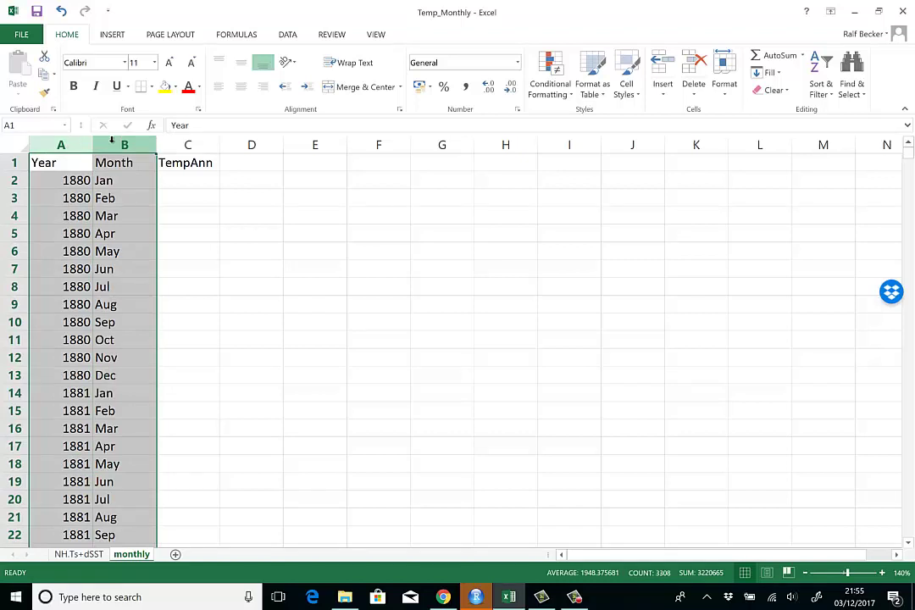
pyautogui.hotkey('ctrl', 'c')
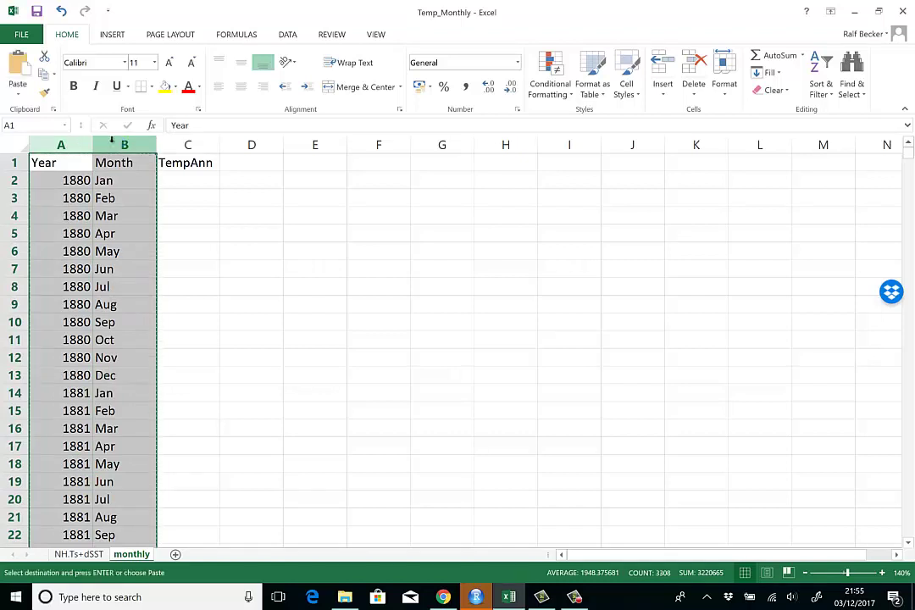
pyautogui.click(14, 97)
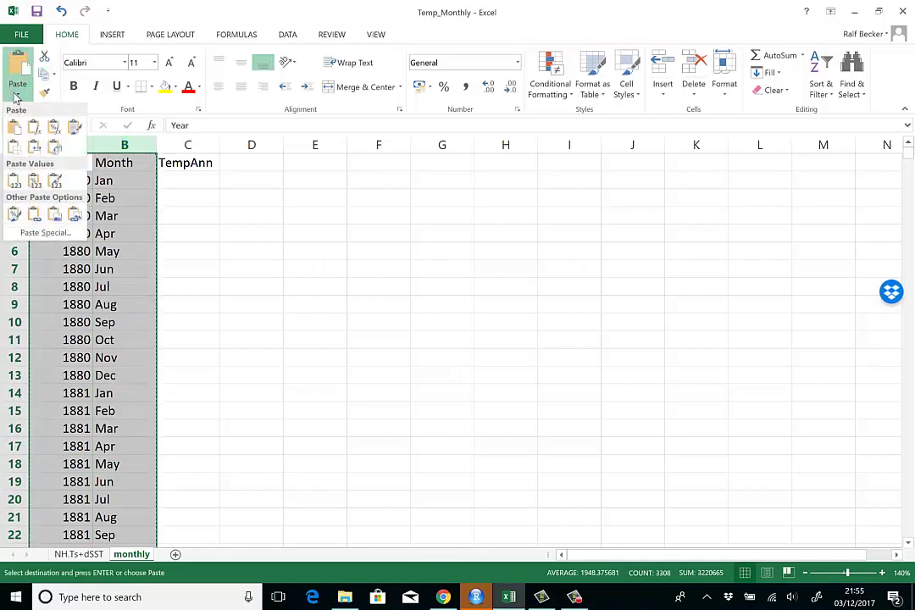
pyautogui.click(14, 181)
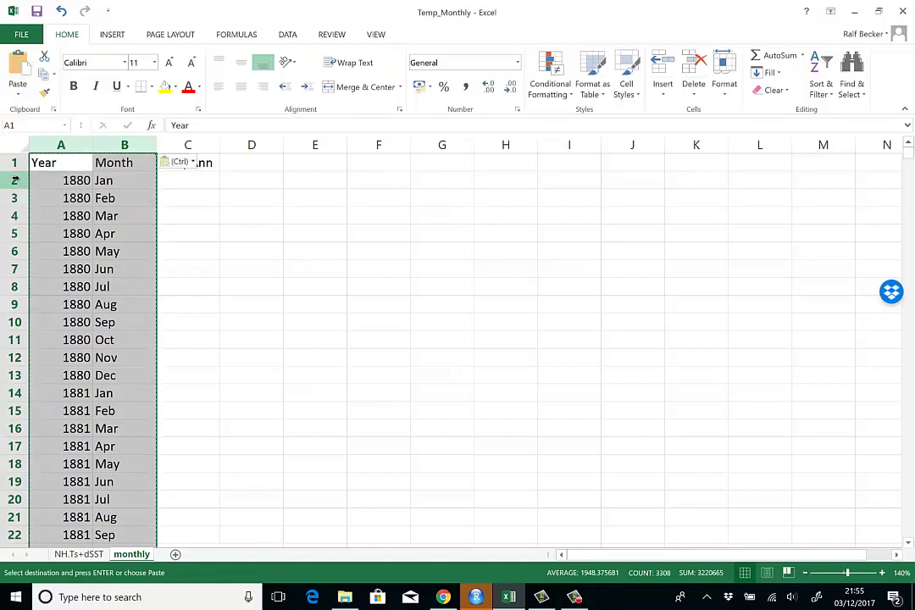
# Confirm the Year and Month cells now hold plain values and cancel the pending copy
pyautogui.click(76, 430)
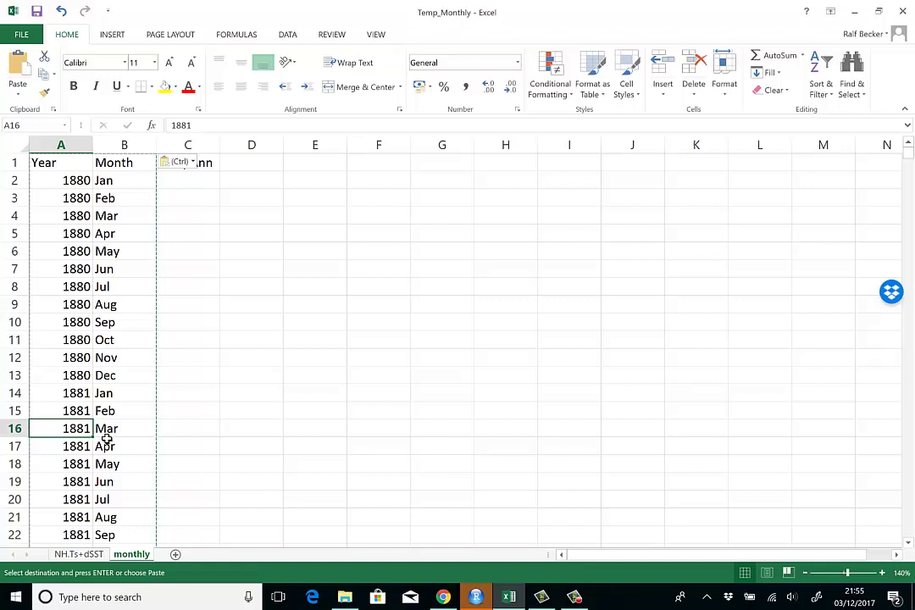
pyautogui.click(122, 443)
pyautogui.click(76, 482)
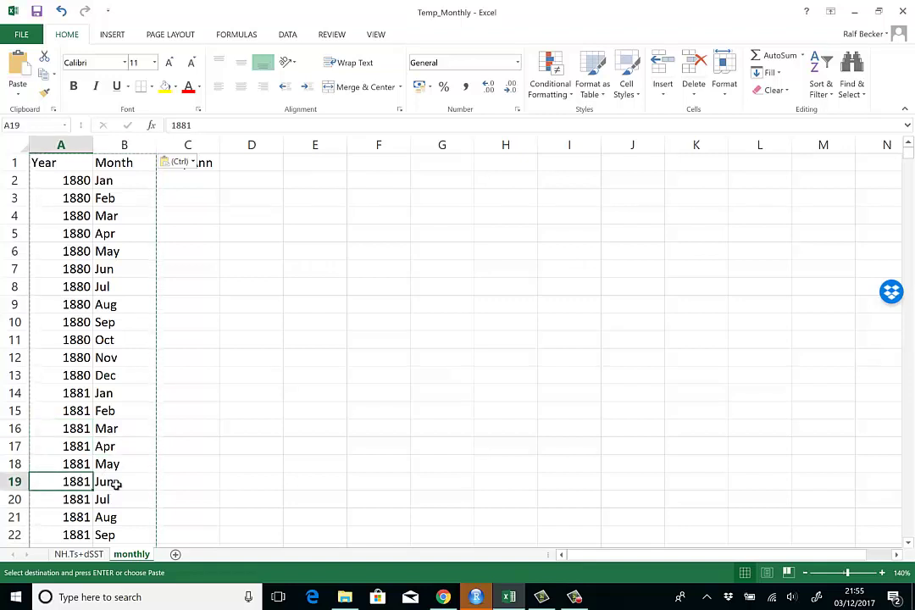
pyautogui.click(117, 483)
pyautogui.click(203, 418)
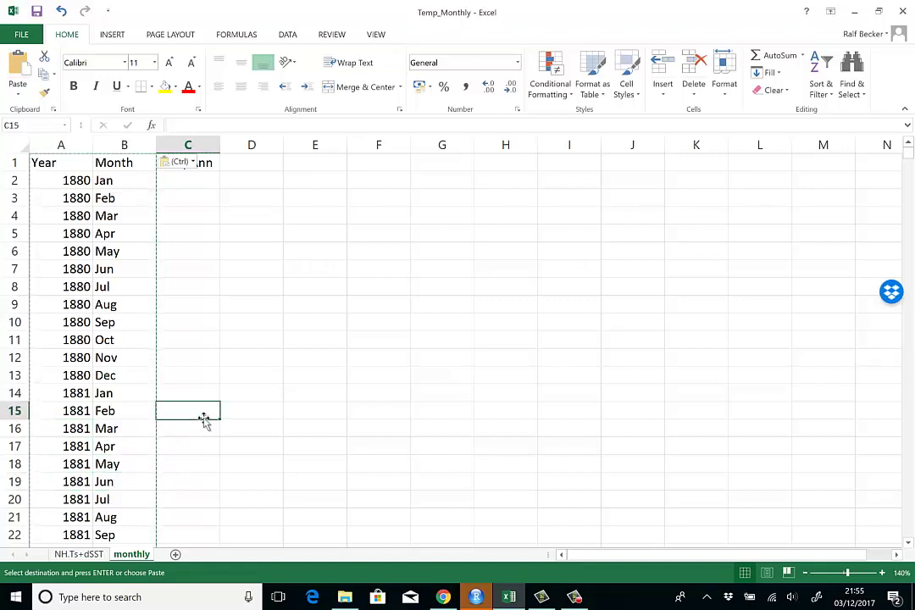
pyautogui.press('Escape')
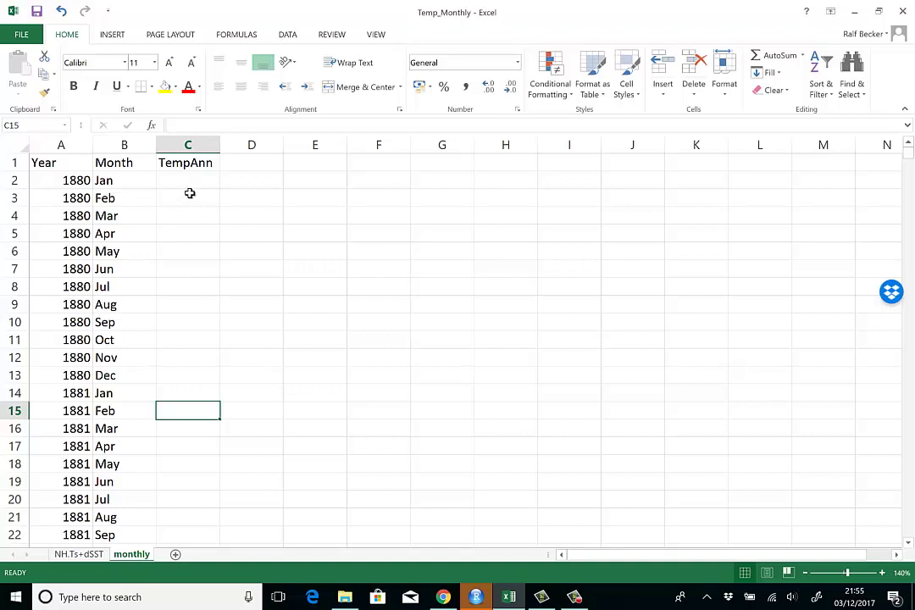
# Move the TempAnn heading from C1 to D1 and enter MonthCol in C1
pyautogui.moveTo(190, 182); pyautogui.dragTo(191, 458)
pyautogui.click(258, 248)
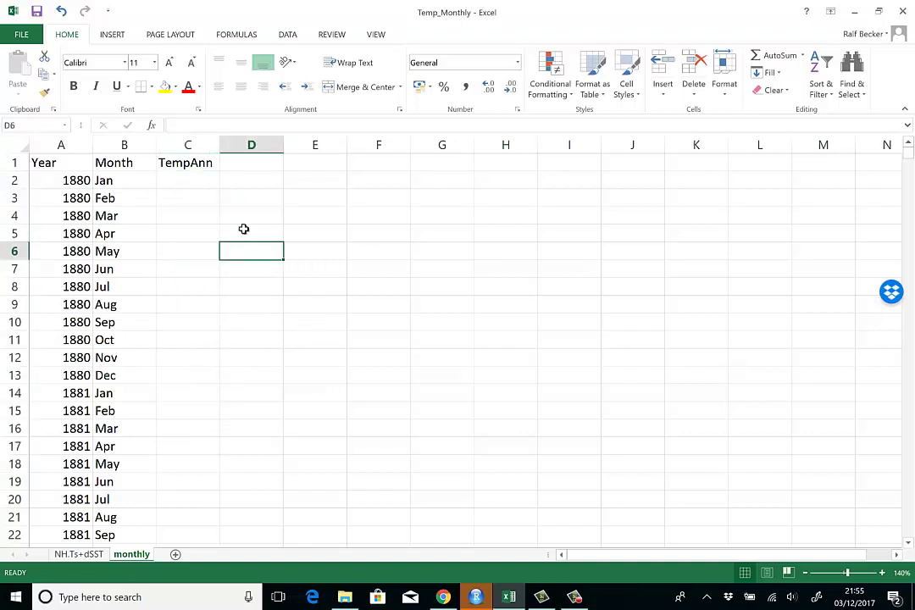
pyautogui.click(188, 162)
pyautogui.hotkey('ctrl', 'c')
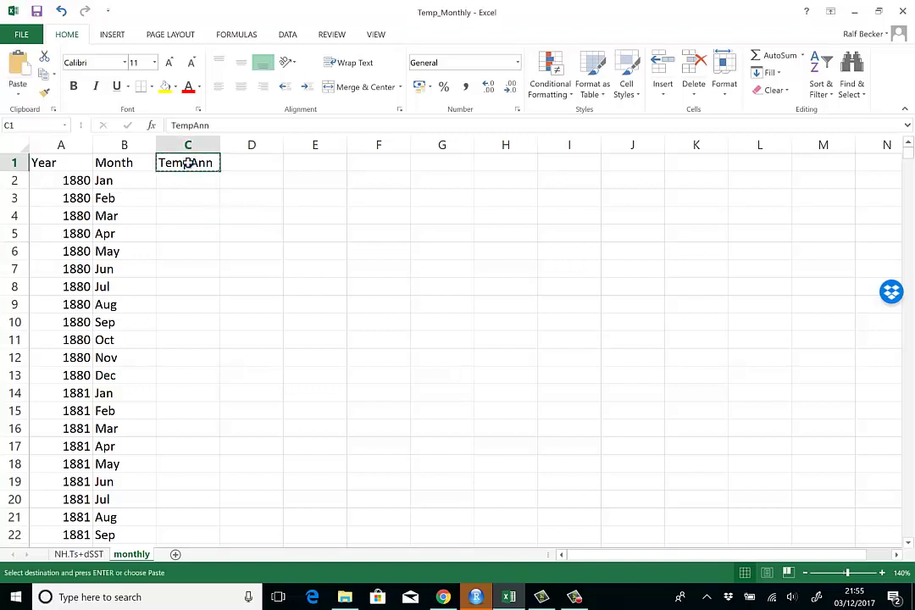
pyautogui.press('Right')
pyautogui.hotkey('ctrl', 'v')
pyautogui.click(188, 163)
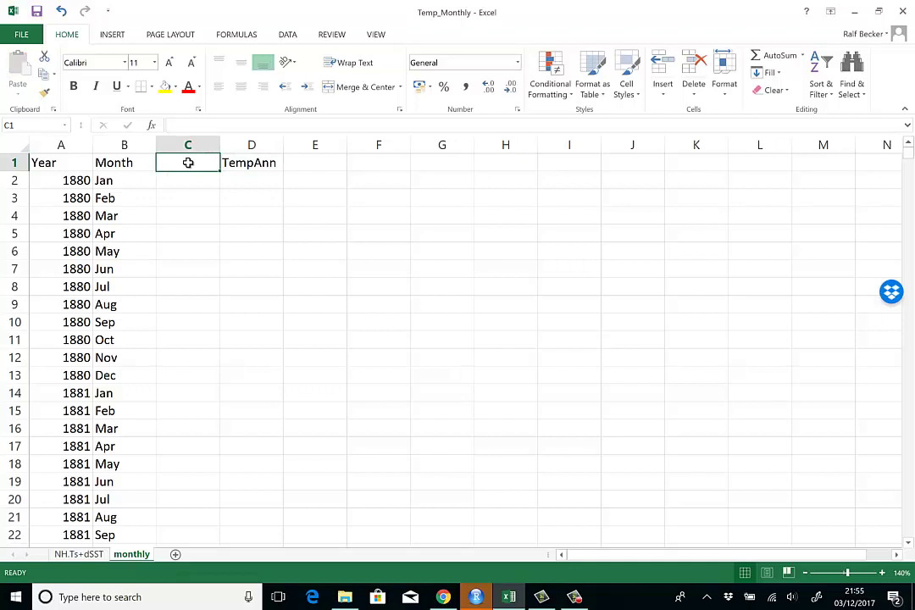
pyautogui.write('MonthCol')
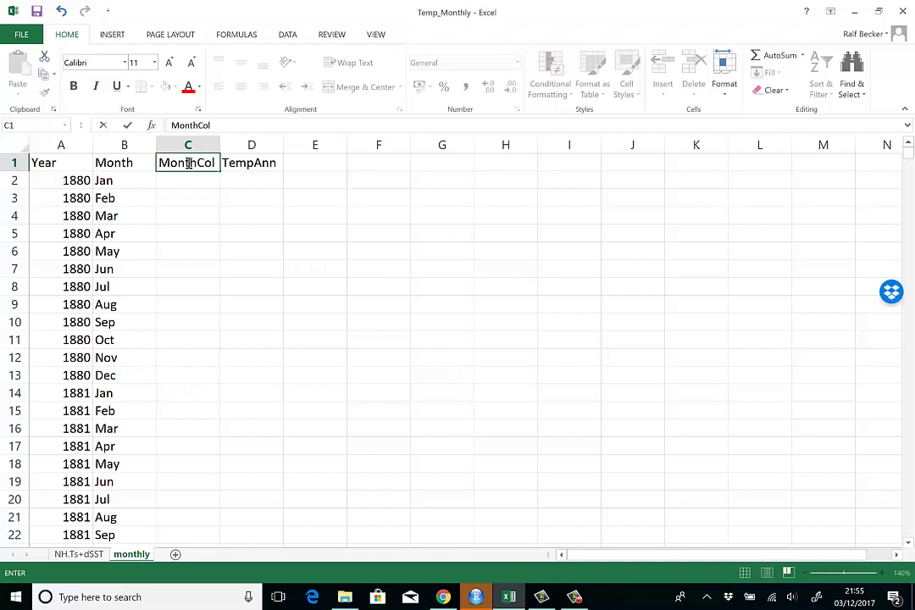
pyautogui.press('Return')
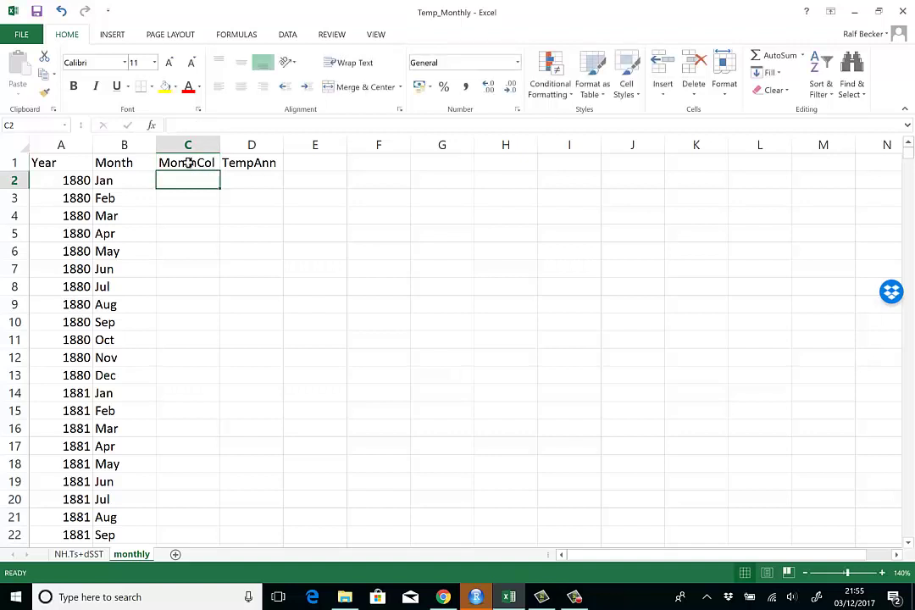
pyautogui.click(188, 162)
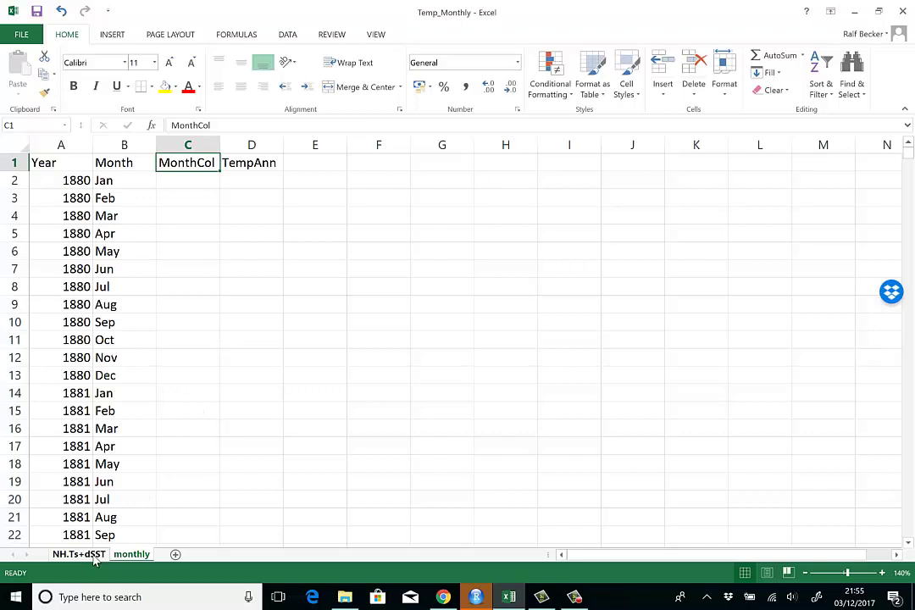
pyautogui.click(250, 180)
# Start a VLOOKUP in D2 on A2 using the absolute range 'NH.Ts+dSST'!$A$3:$M$140
pyautogui.write('=')
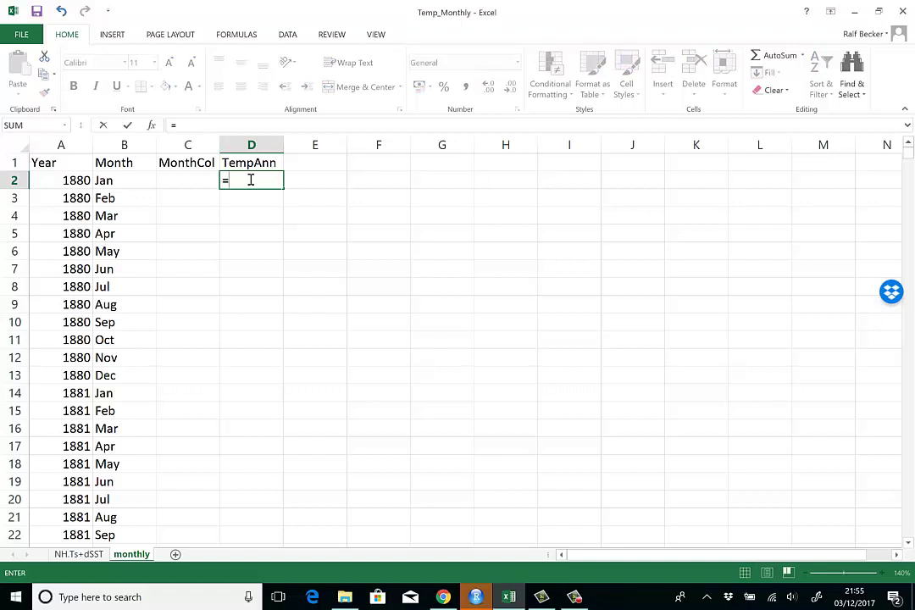
pyautogui.write('vlook')
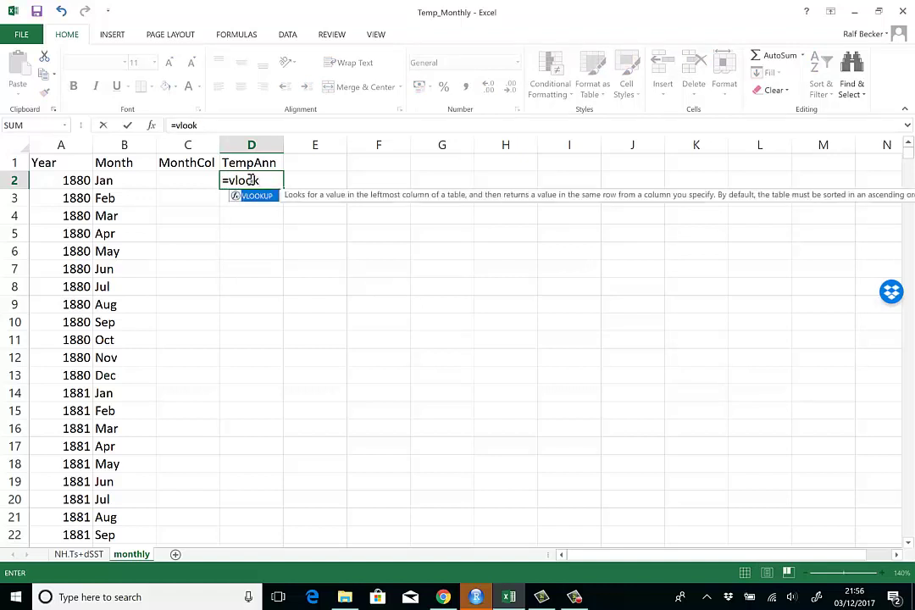
pyautogui.write('up(')
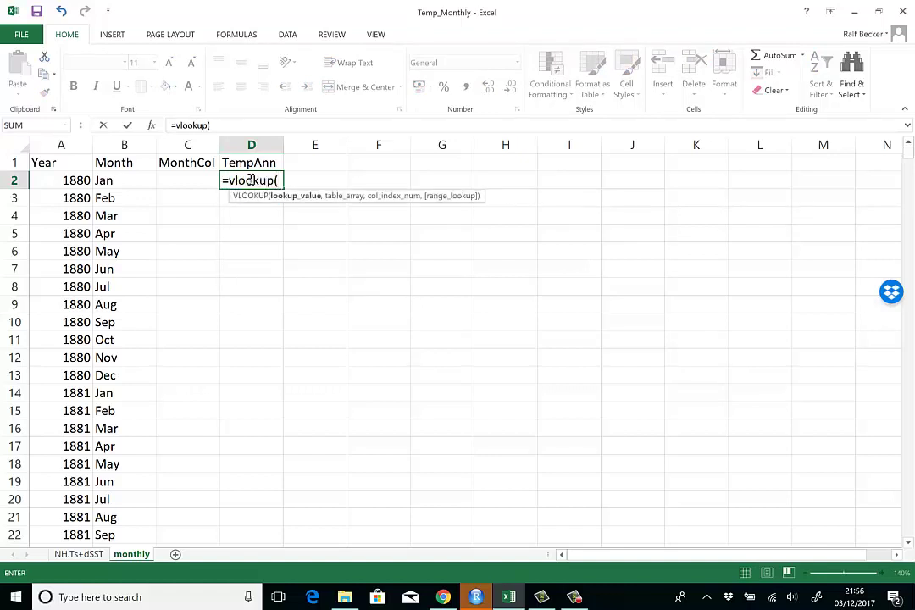
pyautogui.press('Left')
pyautogui.press('Left')
pyautogui.press('Left')
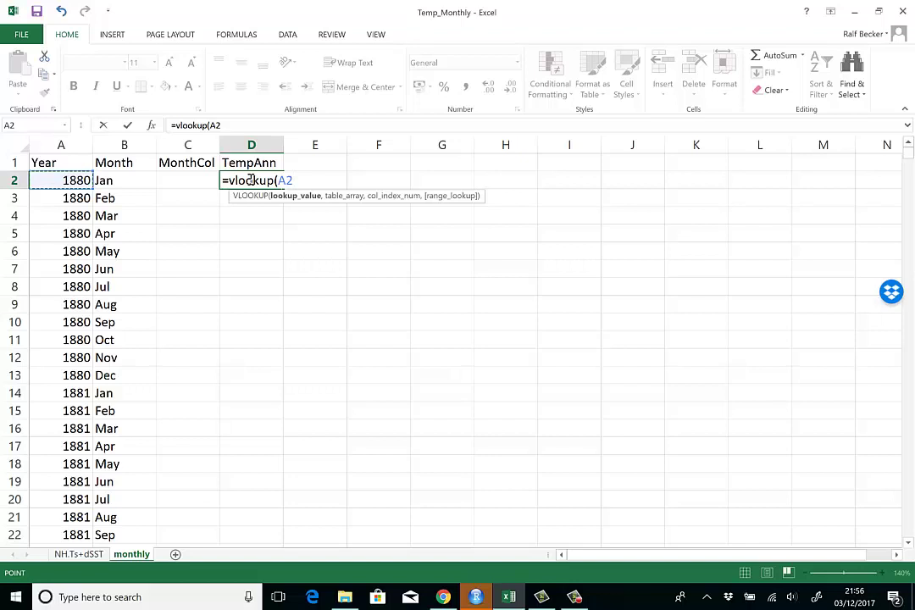
pyautogui.write('(')
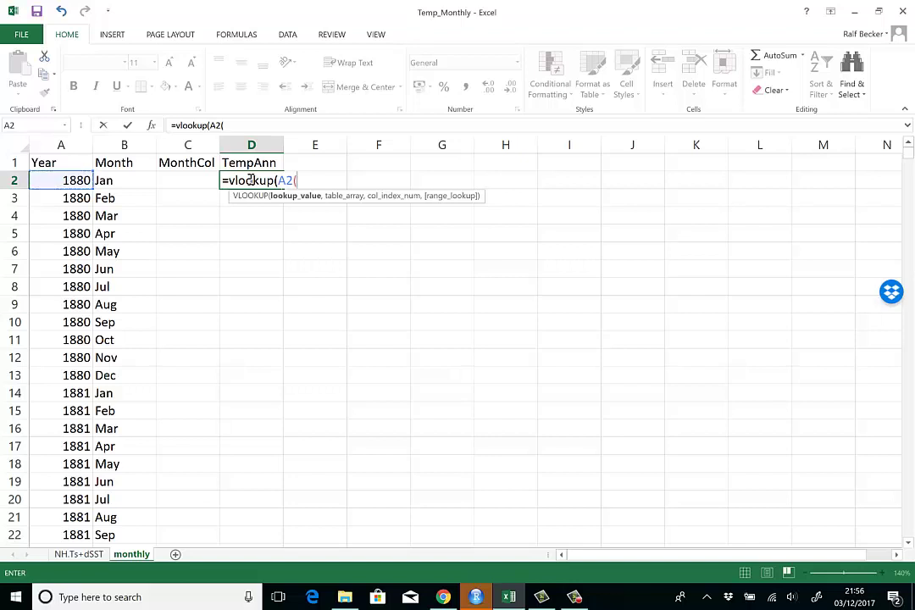
pyautogui.click(96, 559)
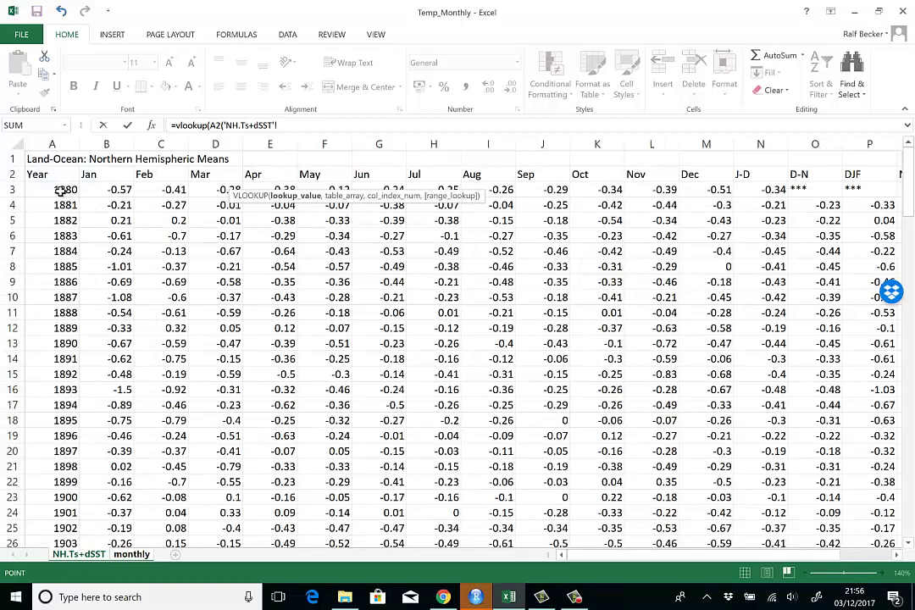
pyautogui.moveTo(60, 191); pyautogui.dragTo(704, 480)
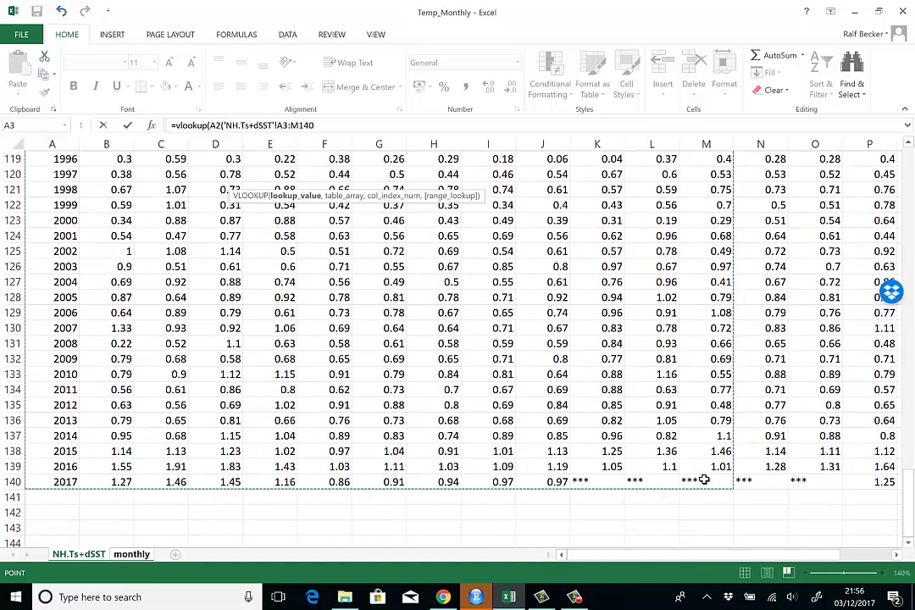
pyautogui.click(277, 125)
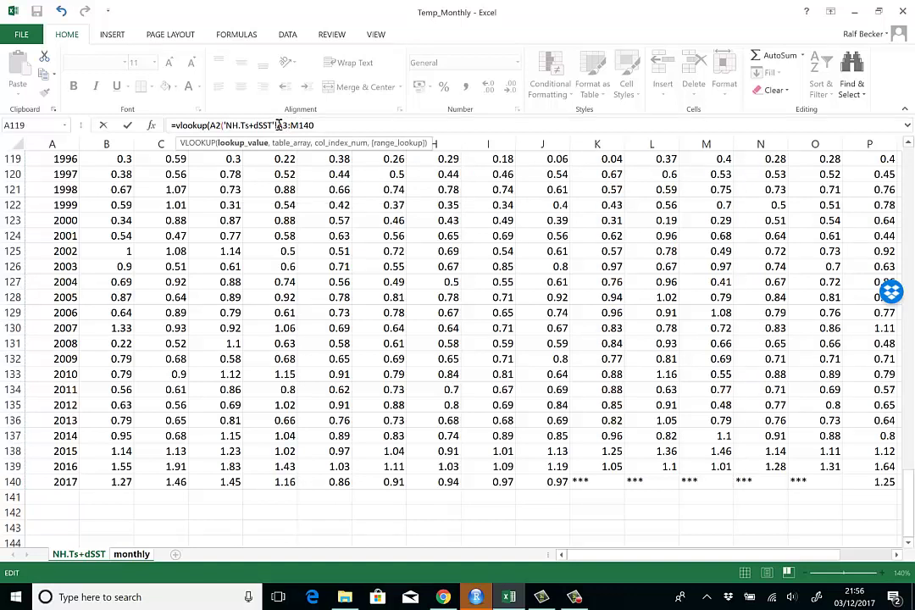
pyautogui.write('A')
pyautogui.write('$A$')
pyautogui.click(277, 124)
pyautogui.write('$')
pyautogui.click(302, 124)
pyautogui.write('$M$')
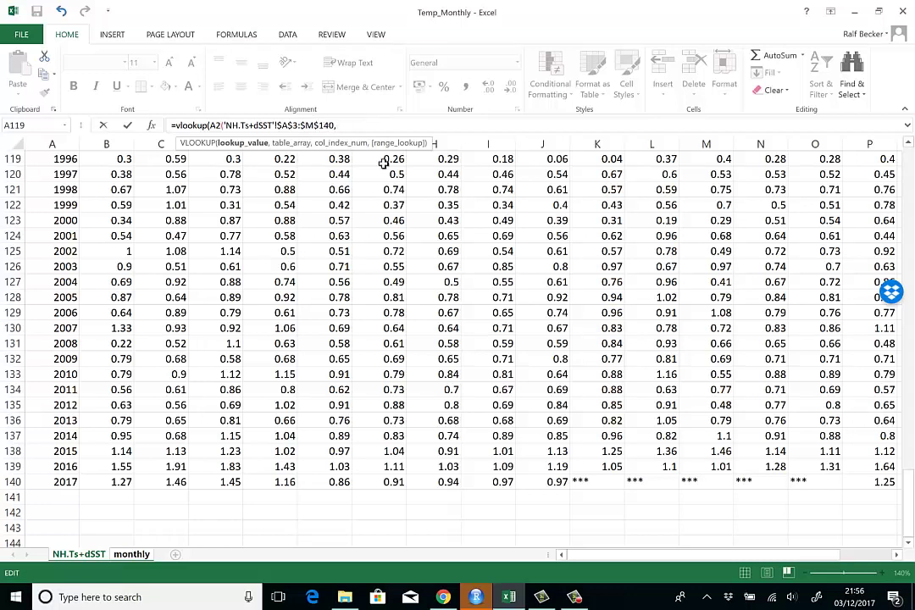
pyautogui.moveTo(909, 487); pyautogui.dragTo(910, 150)
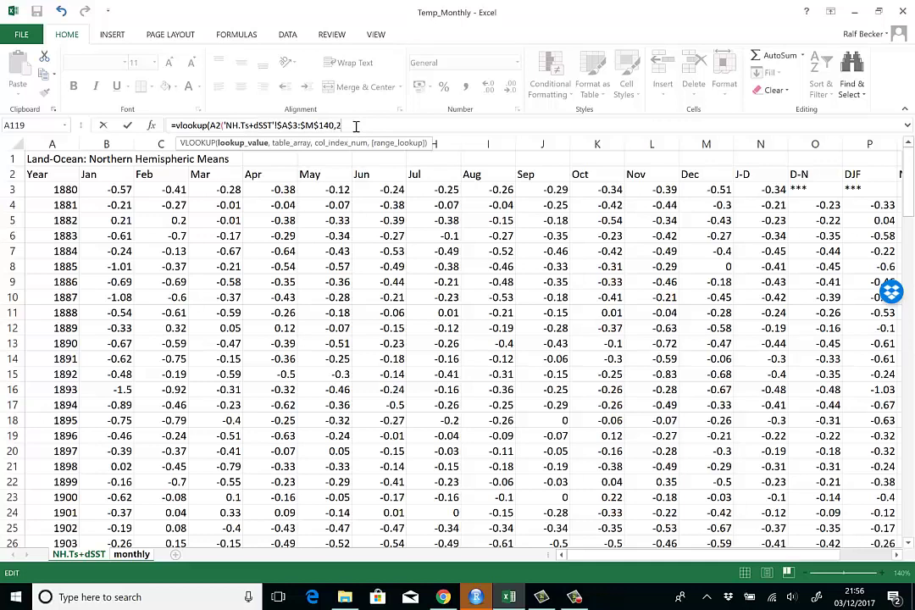
# Finish the lookup with column 2 and FALSE, fixing the missing comma and stray parenthesis to return -0.57
pyautogui.write('fals')
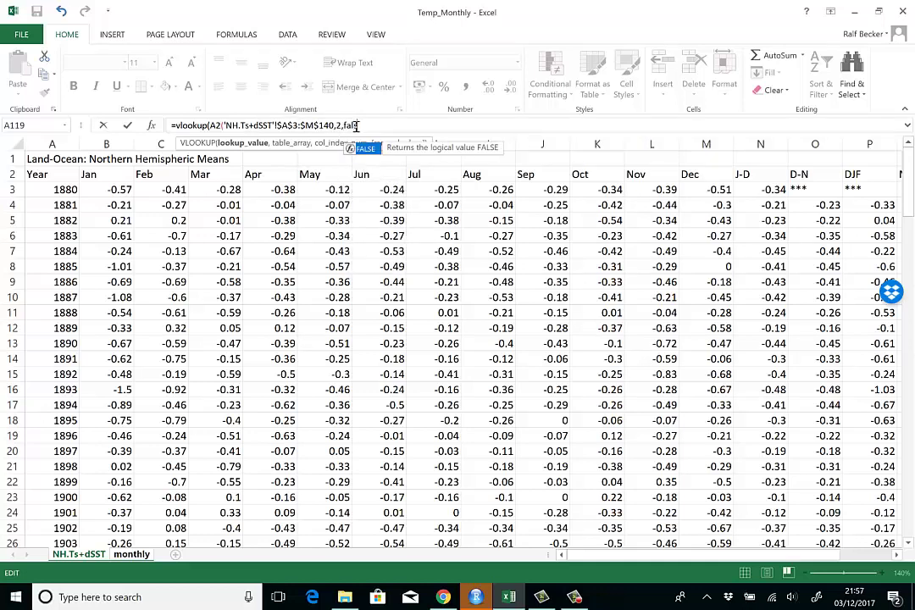
pyautogui.write('e)')
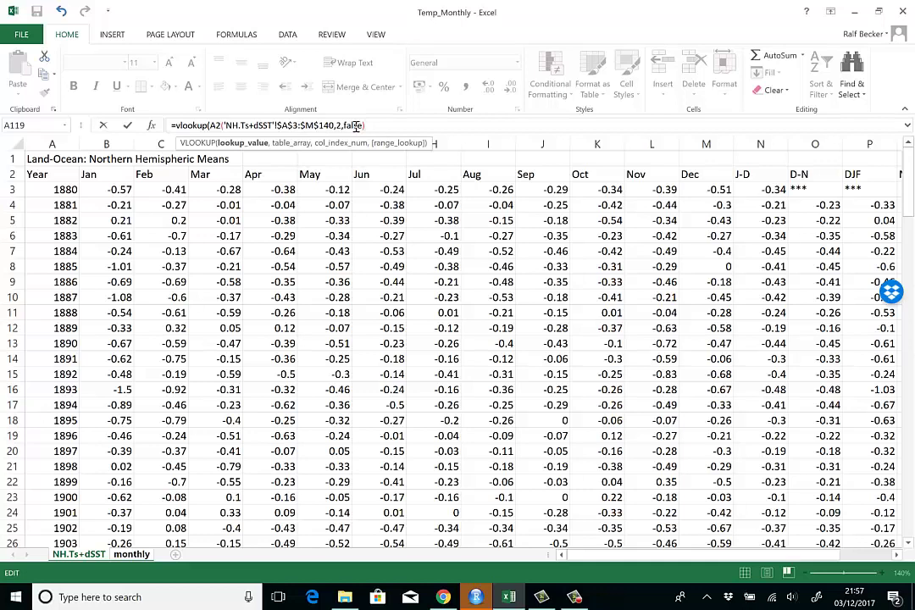
pyautogui.press('Return')
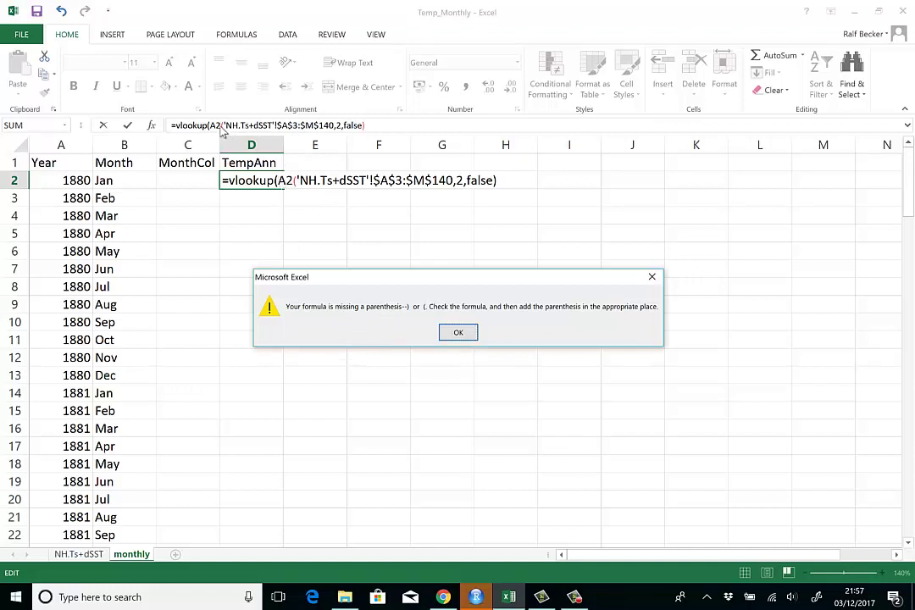
pyautogui.click(455, 331)
pyautogui.click(220, 128)
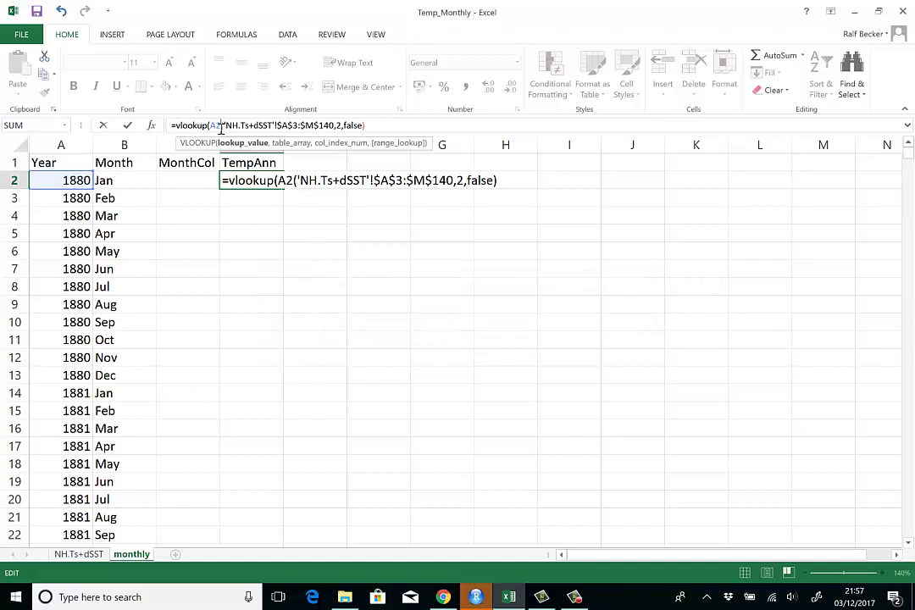
pyautogui.write(',')
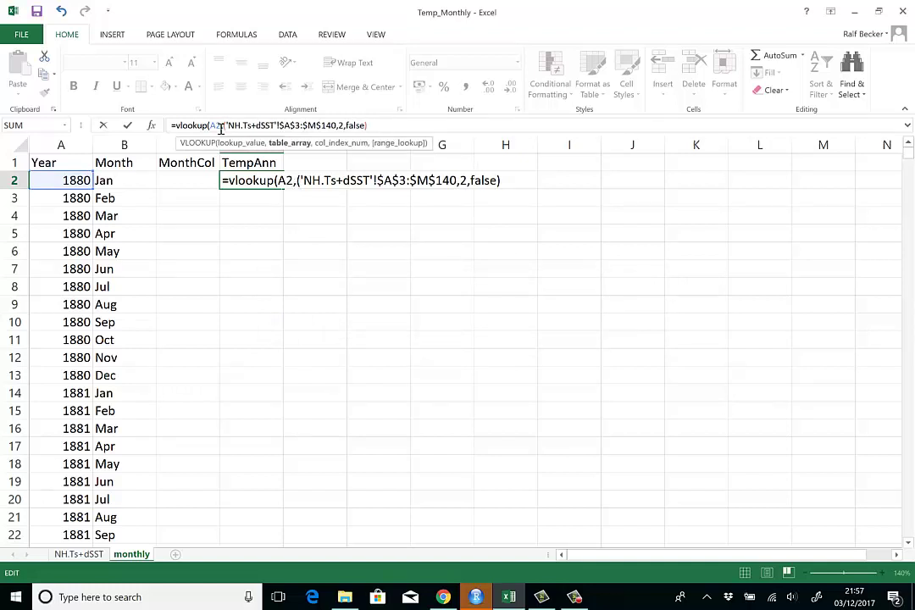
pyautogui.press('Delete')
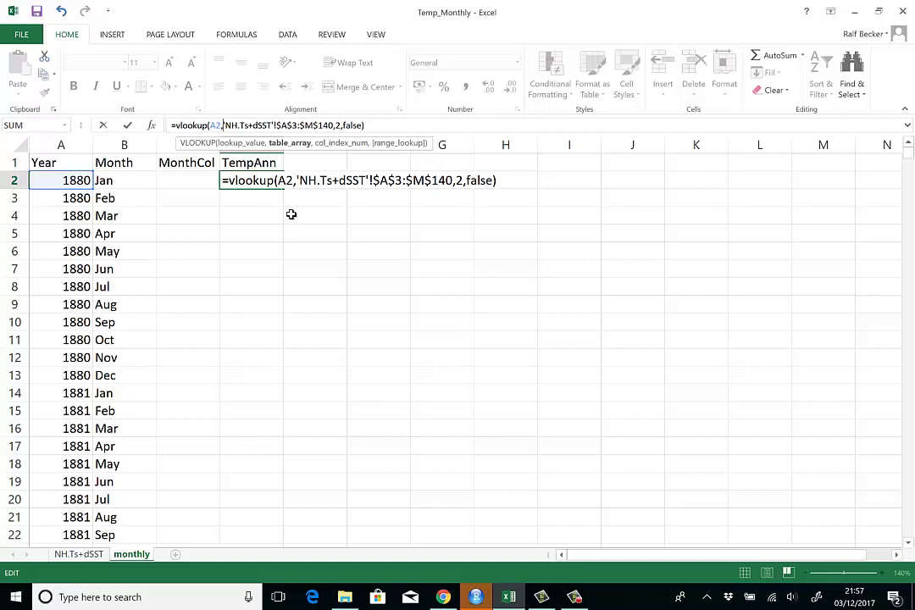
pyautogui.press('Return')
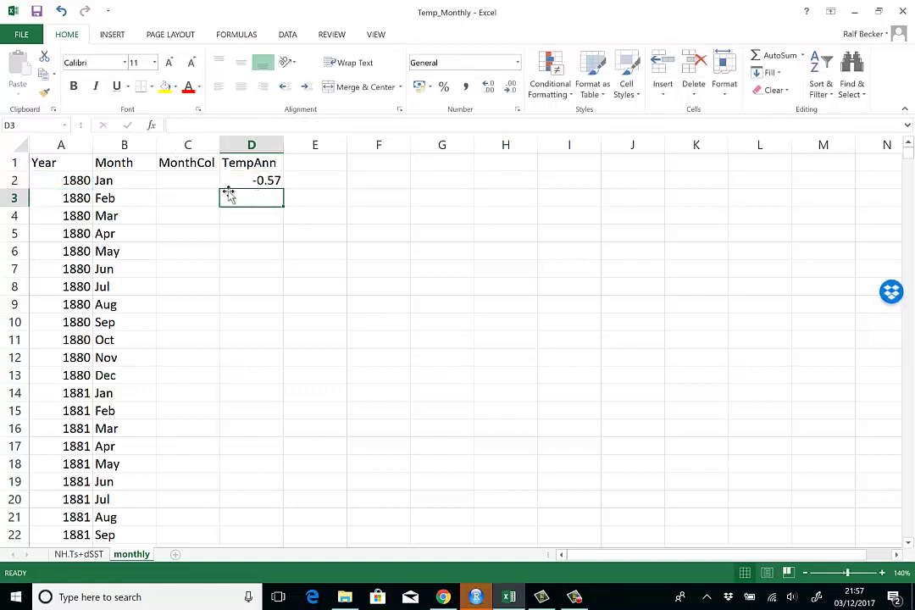
# Fill the D2 lookup formula down through D7
pyautogui.click(265, 181)
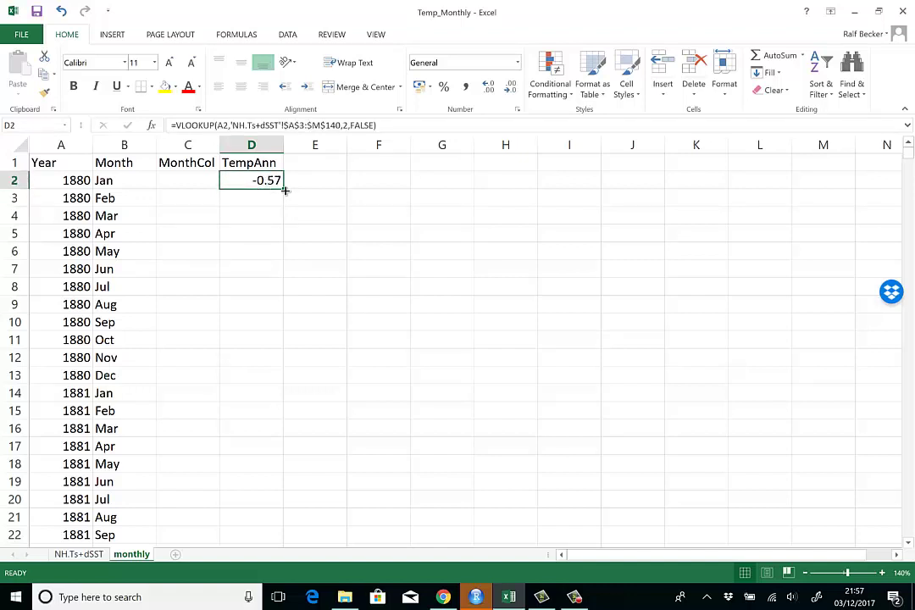
pyautogui.moveTo(285, 191); pyautogui.dragTo(277, 277)
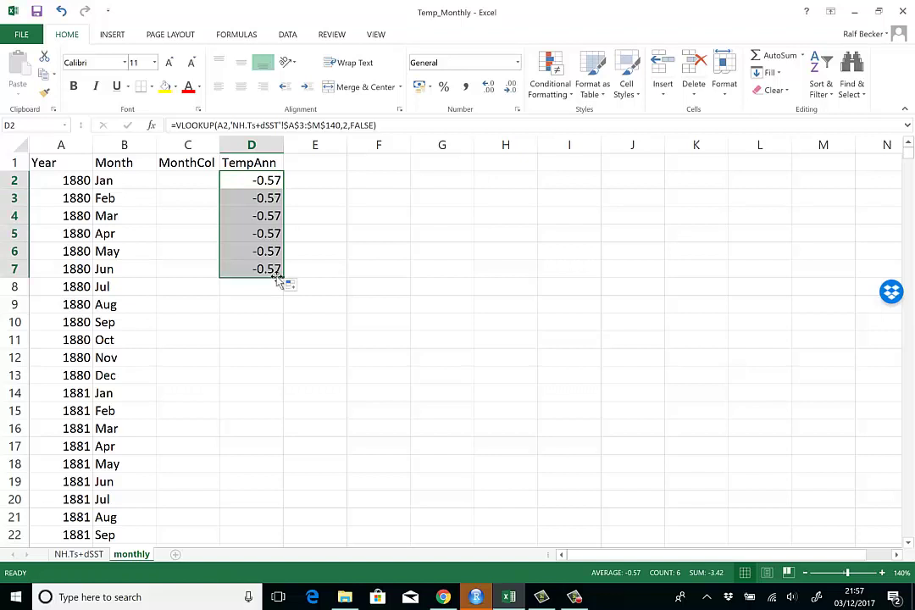
pyautogui.click(315, 180)
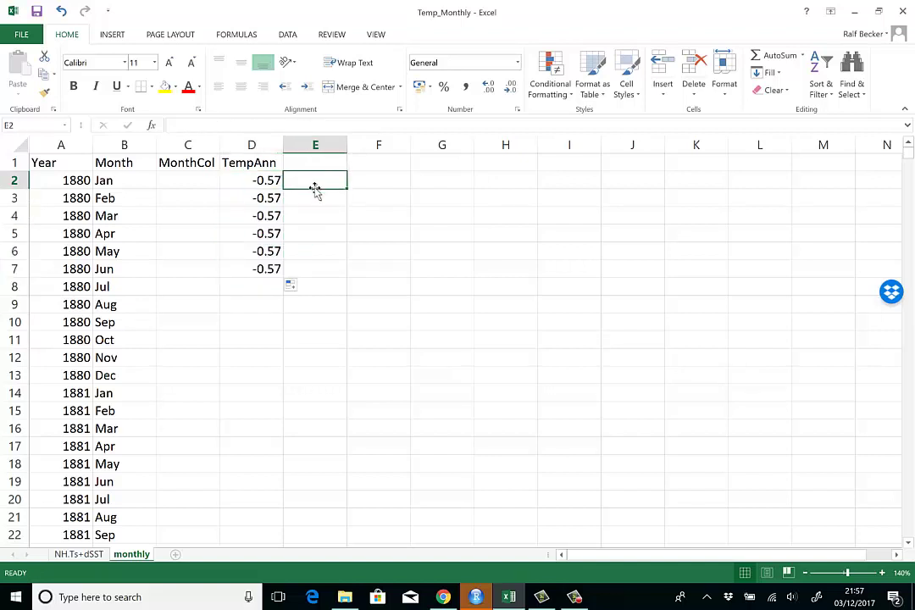
pyautogui.click(266, 181)
pyautogui.moveTo(71, 181); pyautogui.dragTo(71, 269)
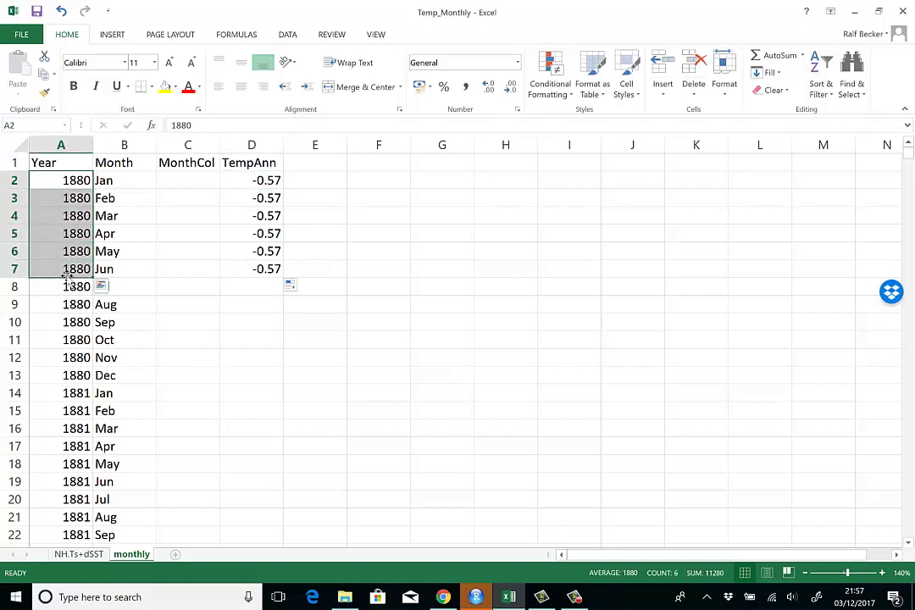
# Inspect the lookup formulas in D2 through D5, leaving them unchanged
pyautogui.click(270, 180)
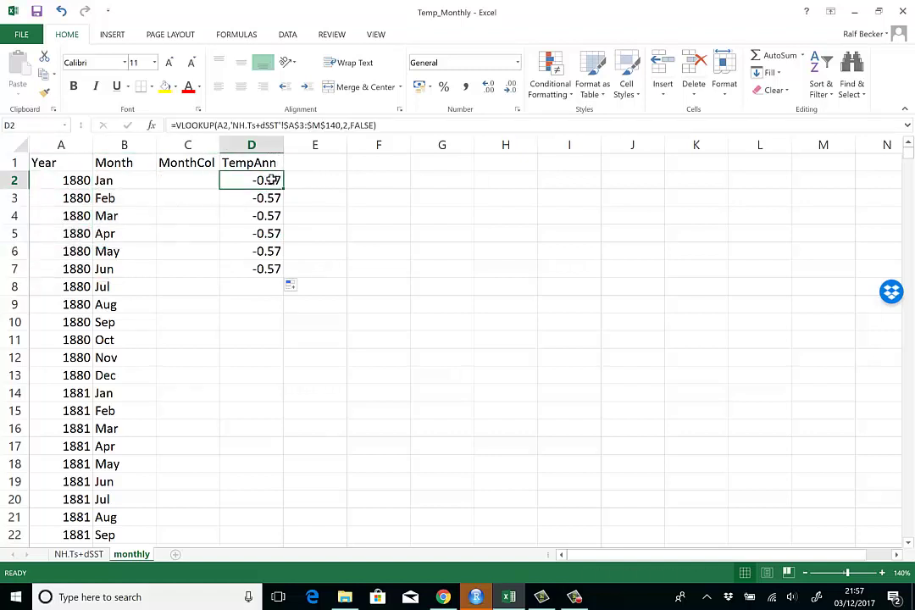
pyautogui.click(344, 126)
pyautogui.doubleClick(345, 125)
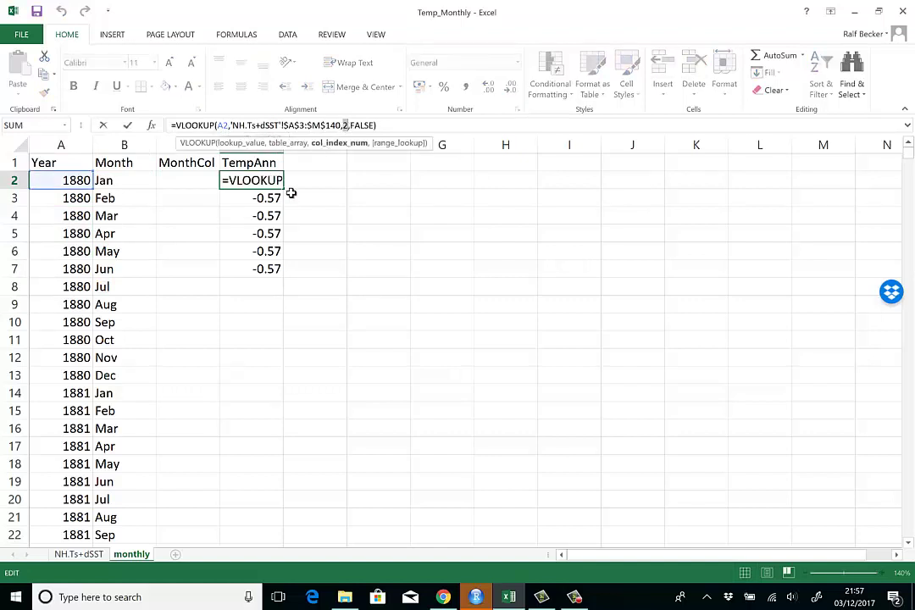
pyautogui.click(289, 215)
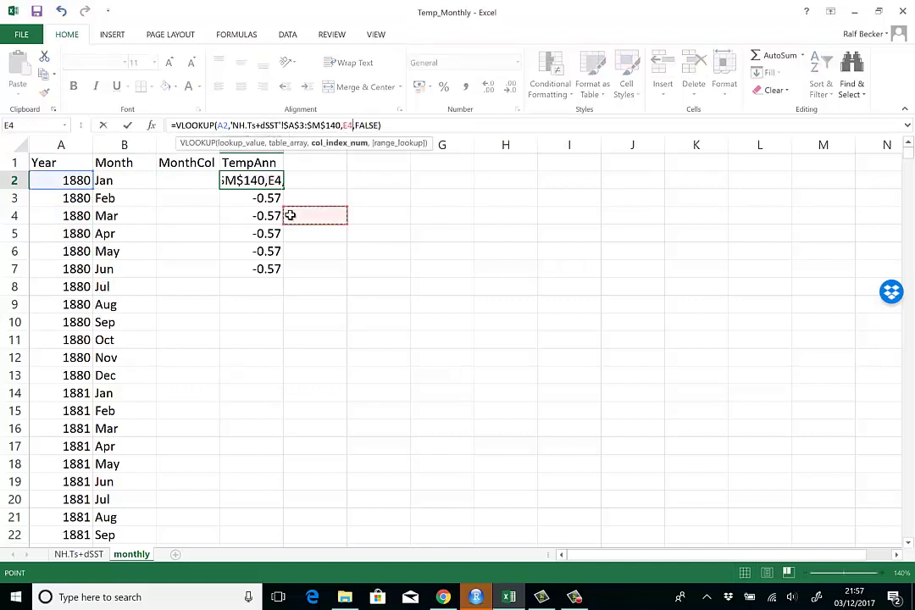
pyautogui.press('Escape')
pyautogui.click(270, 213)
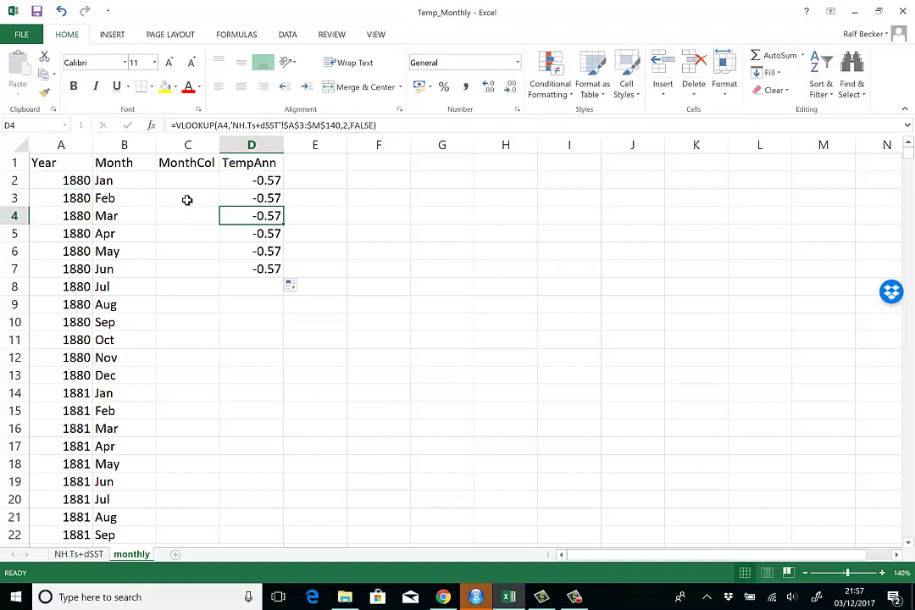
pyautogui.click(268, 198)
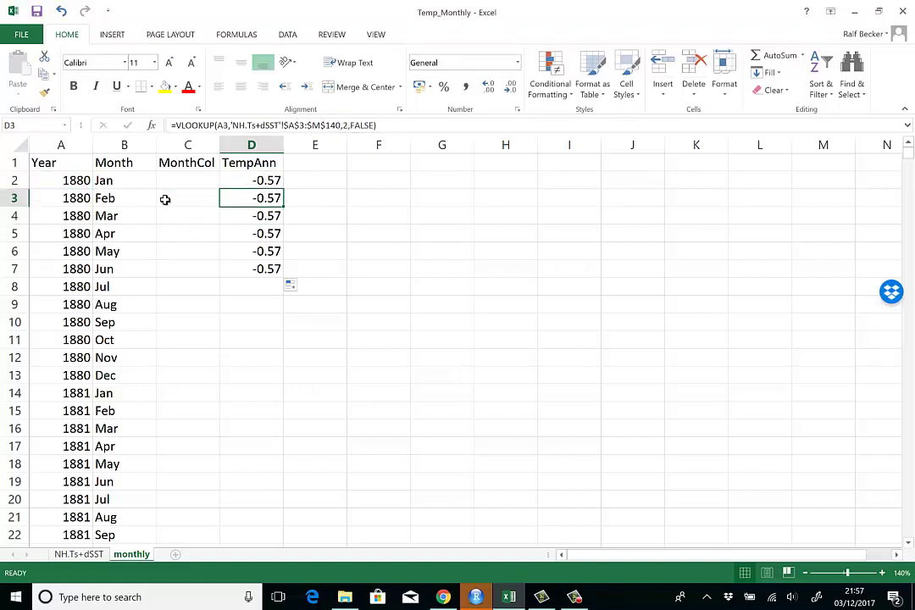
pyautogui.click(255, 216)
pyautogui.click(257, 234)
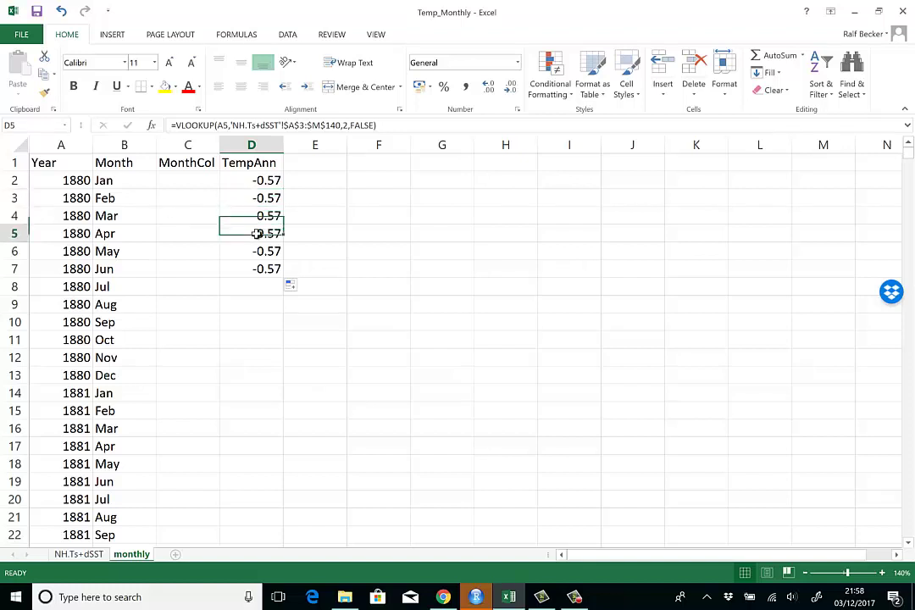
# Enter 2, 3, 4 in C2:C4 and extend the series down to 13 in C13
pyautogui.click(199, 181)
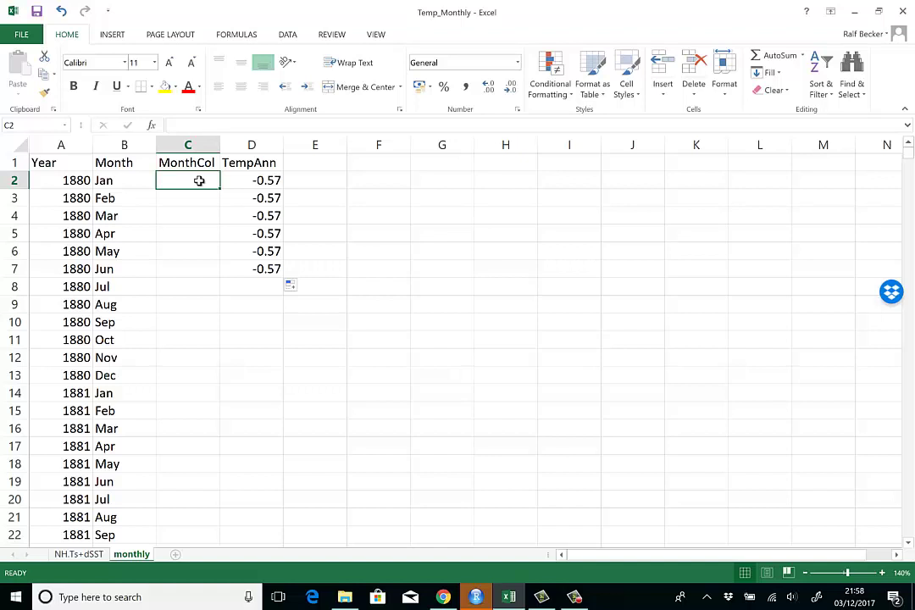
pyautogui.write('2')
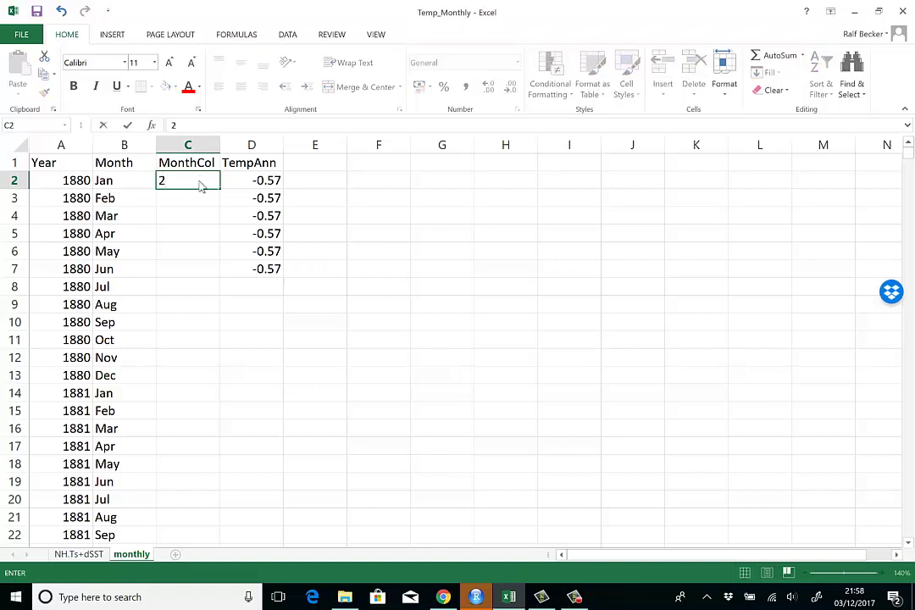
pyautogui.press('Return')
pyautogui.write('3')
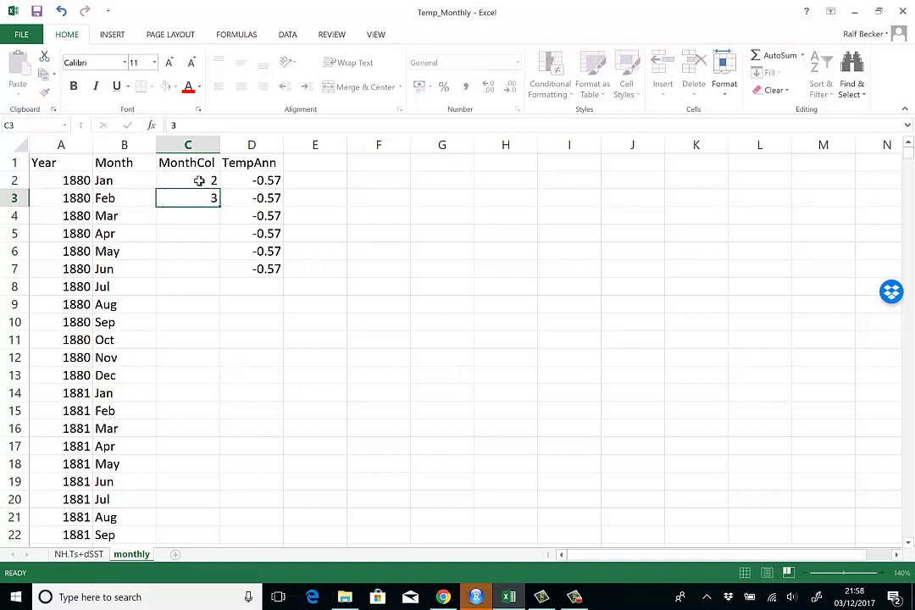
pyautogui.press('Return')
pyautogui.write('4')
pyautogui.press('Return')
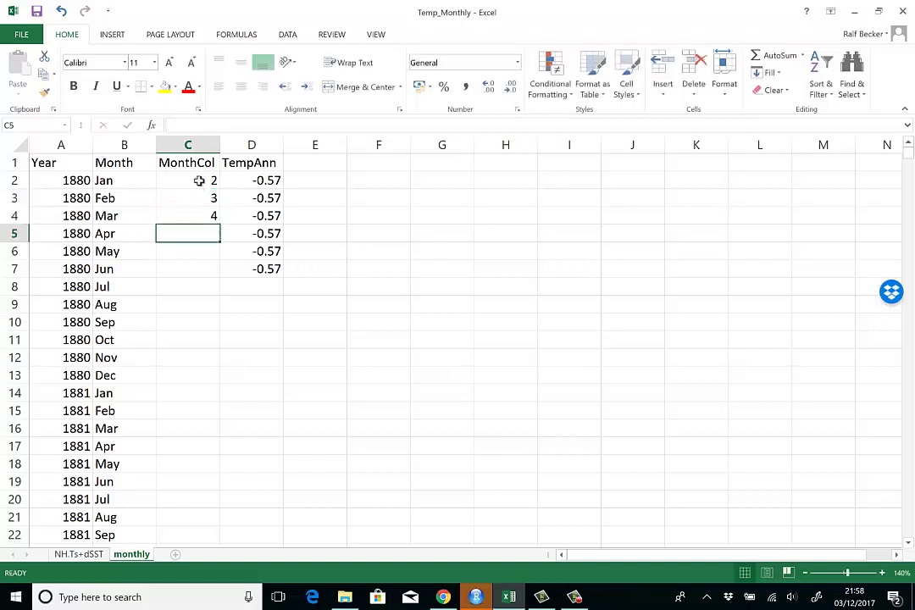
pyautogui.click(199, 180)
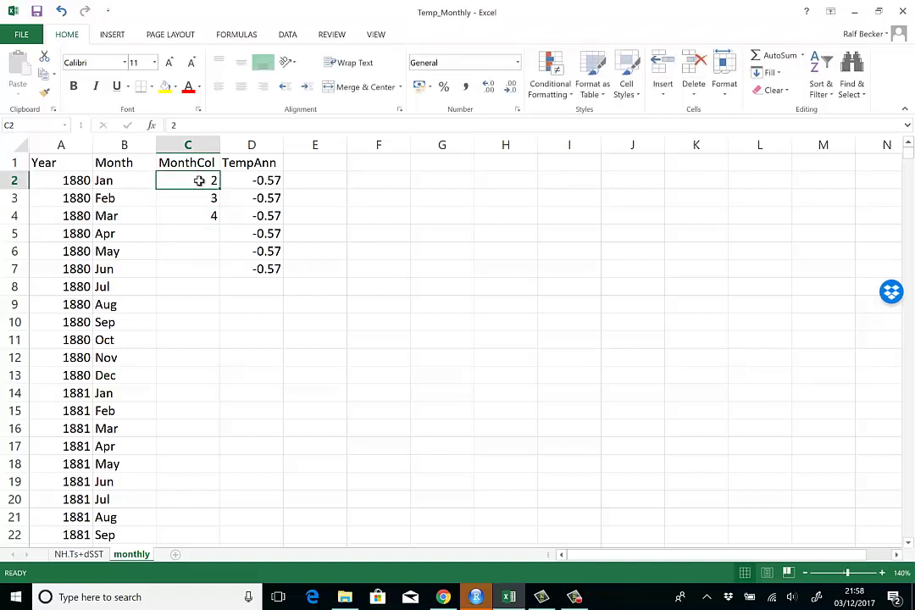
pyautogui.hotkey('shift', 'Down')
pyautogui.hotkey('shift', 'Down')
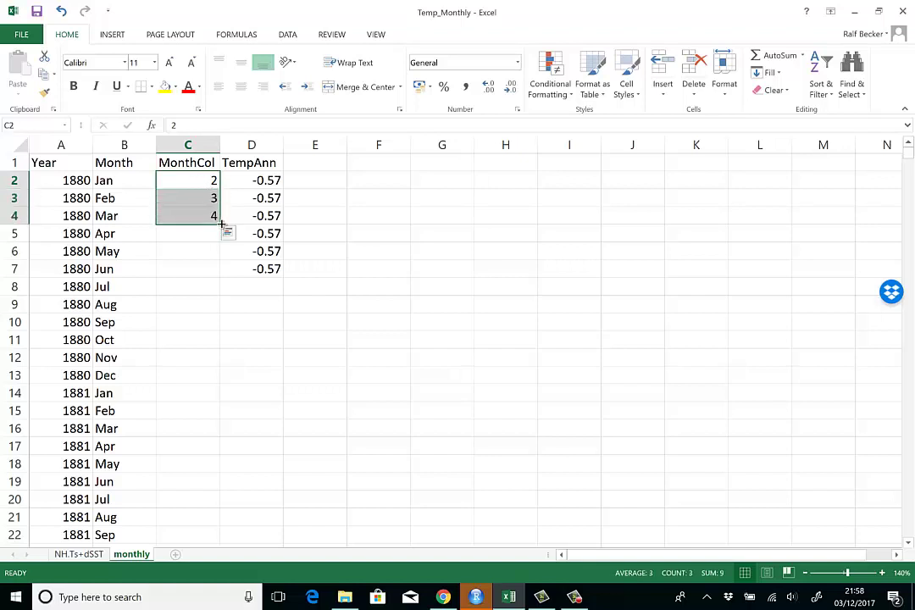
pyautogui.moveTo(220, 223); pyautogui.dragTo(211, 386)
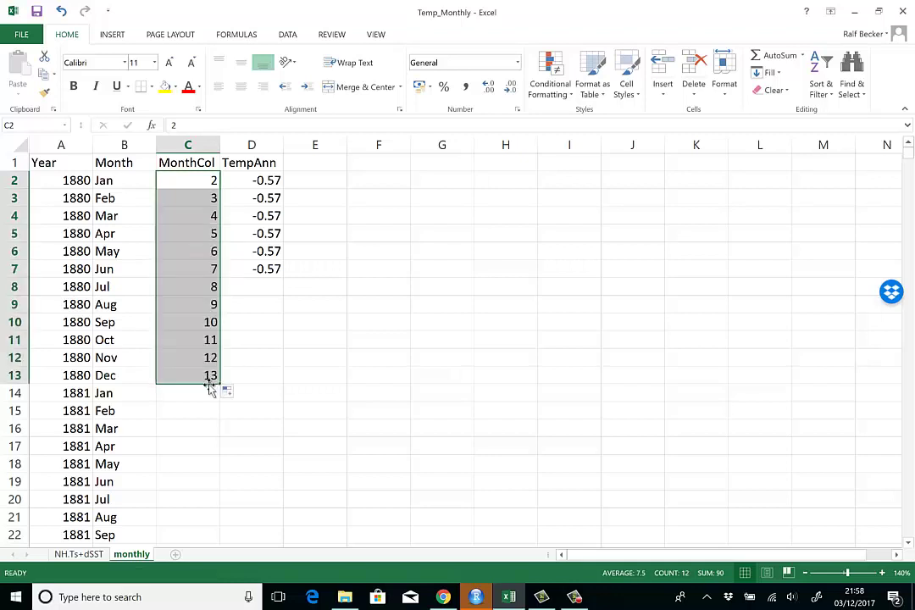
pyautogui.click(204, 396)
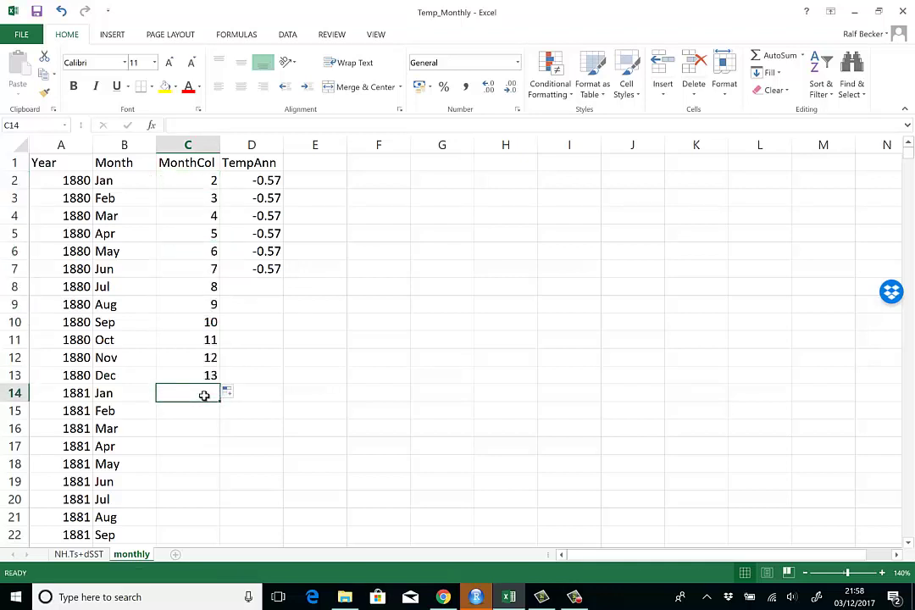
# Enter =C2 in C14 and copy it down the whole MonthCol column so 2–13 repeat
pyautogui.write('=')
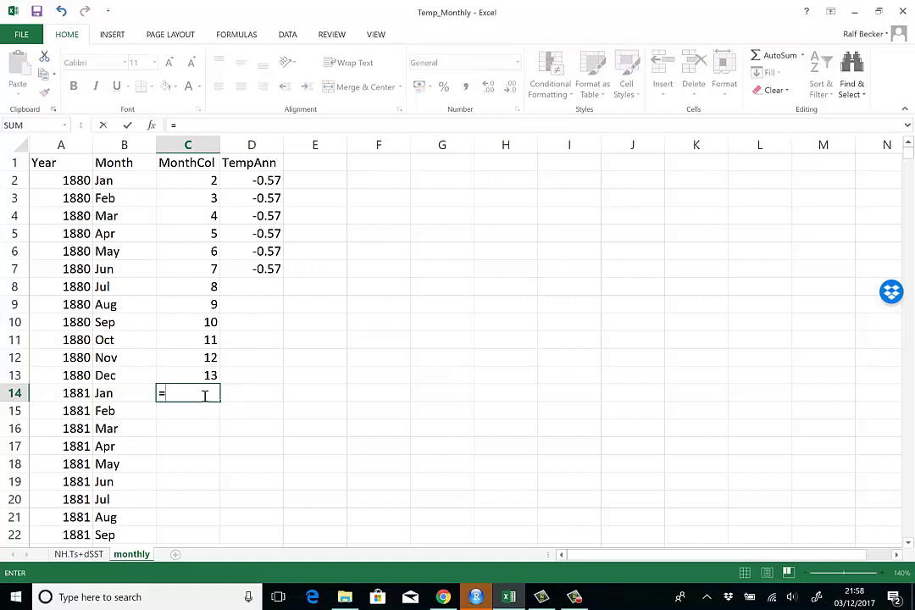
pyautogui.click(211, 180)
pyautogui.press('Return')
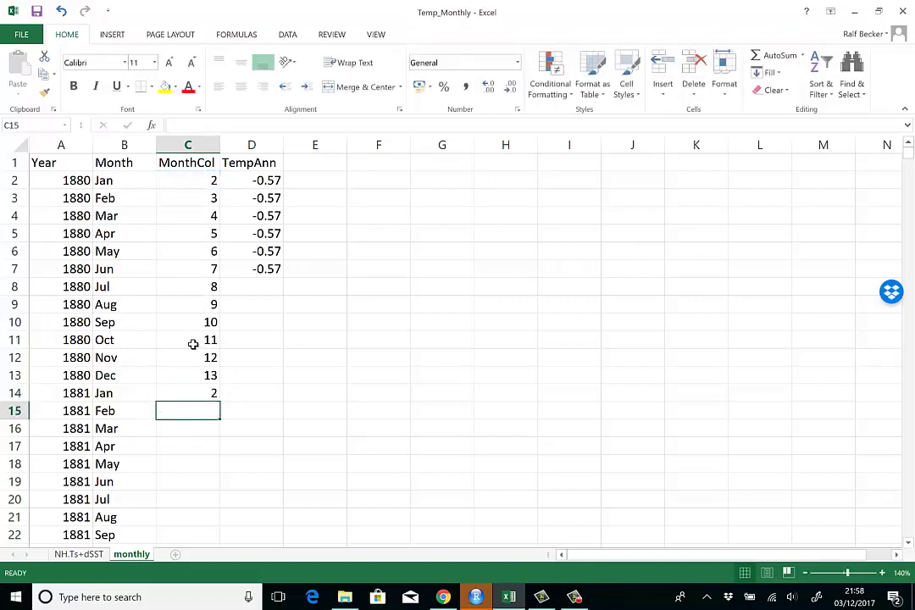
pyautogui.click(205, 390)
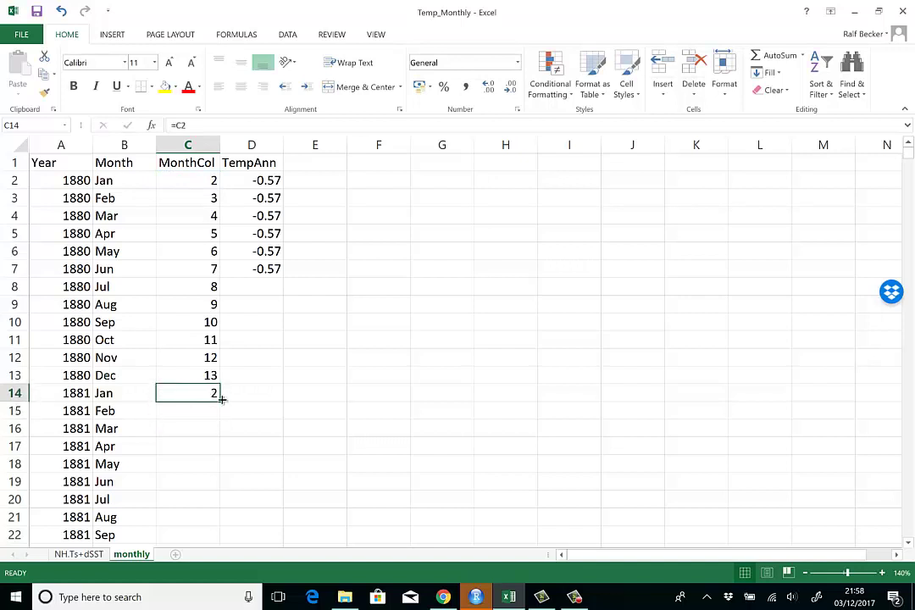
pyautogui.click(221, 398)
pyautogui.doubleClick(221, 399)
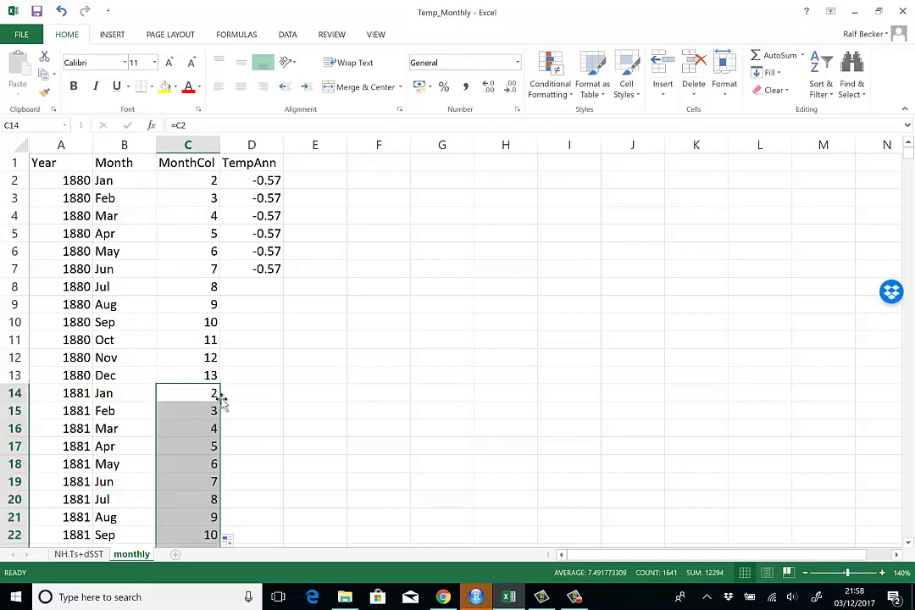
pyautogui.click(184, 430)
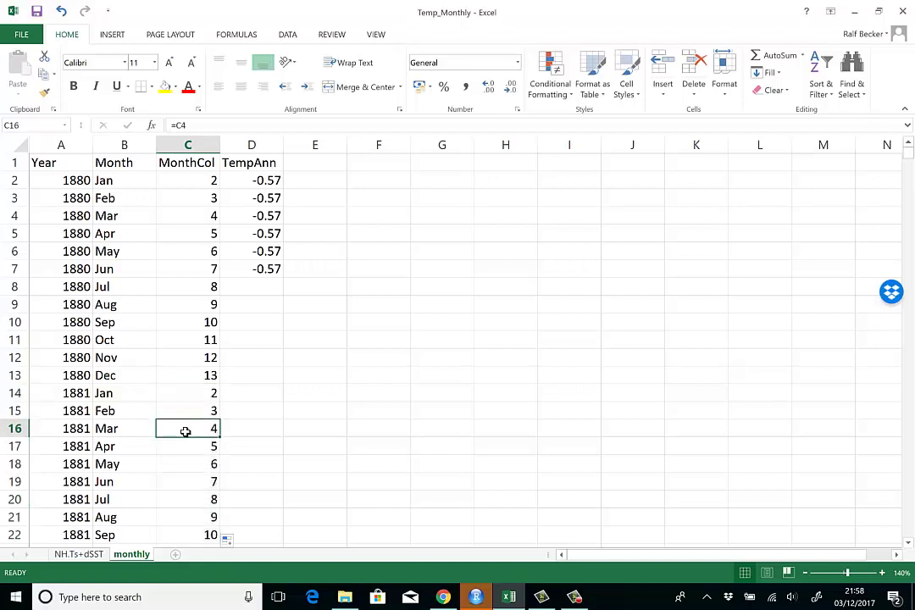
pyautogui.scroll(-2, 184, 432)
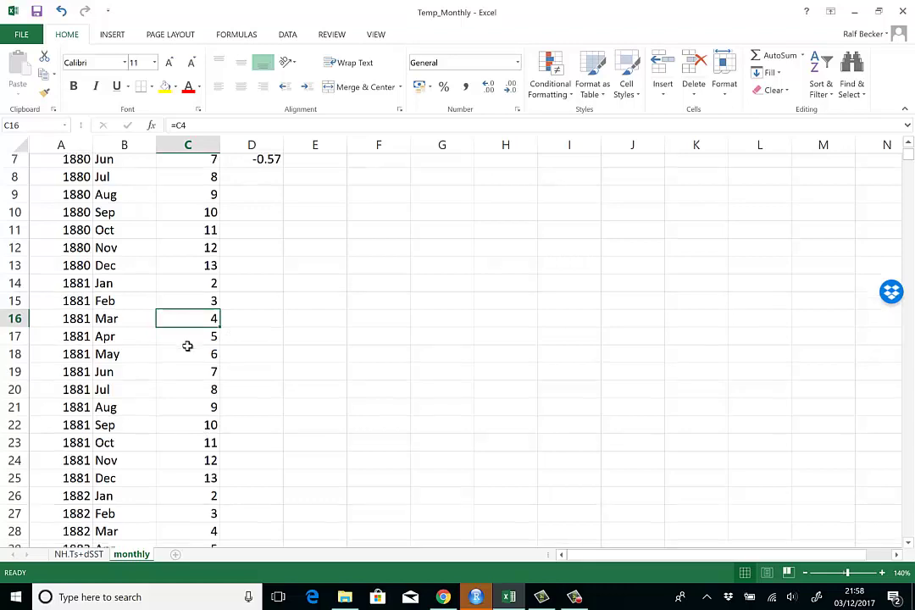
pyautogui.scroll(-1, 188, 348)
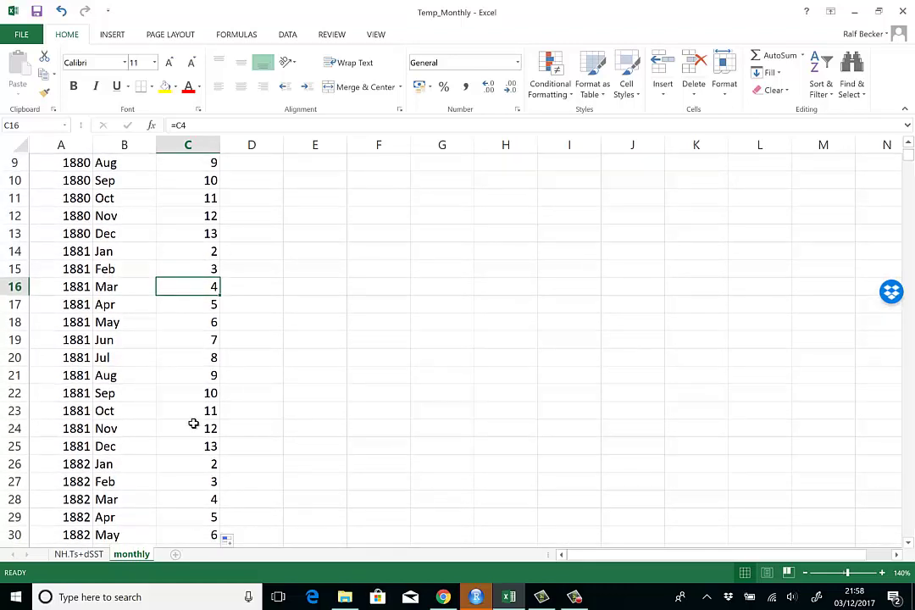
pyautogui.scroll(3, 274, 268)
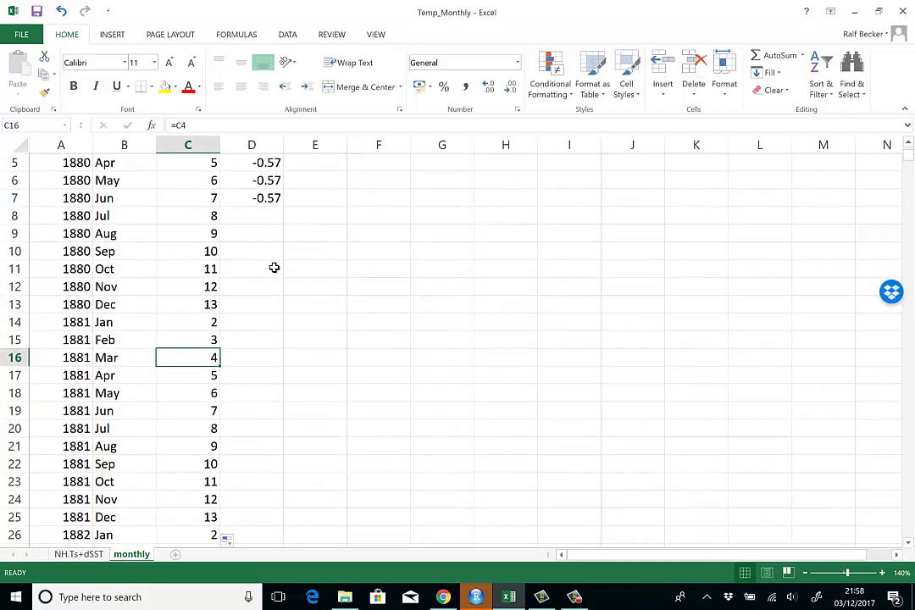
pyautogui.scroll(2, 273, 267)
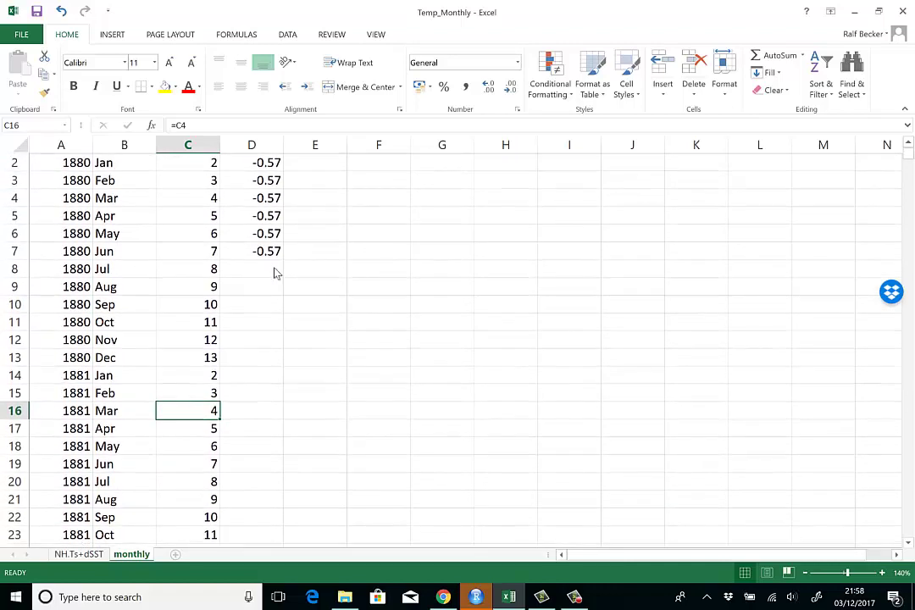
# Change D2's VLOOKUP column index from 2 to C2 and fill it down to D7 (-0.57 to -0.24)
pyautogui.click(265, 181)
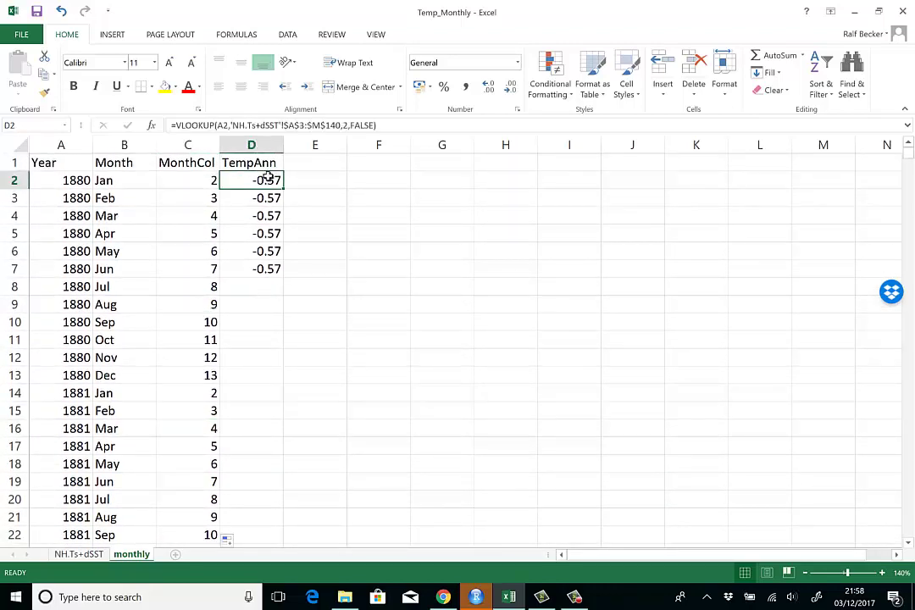
pyautogui.click(345, 125)
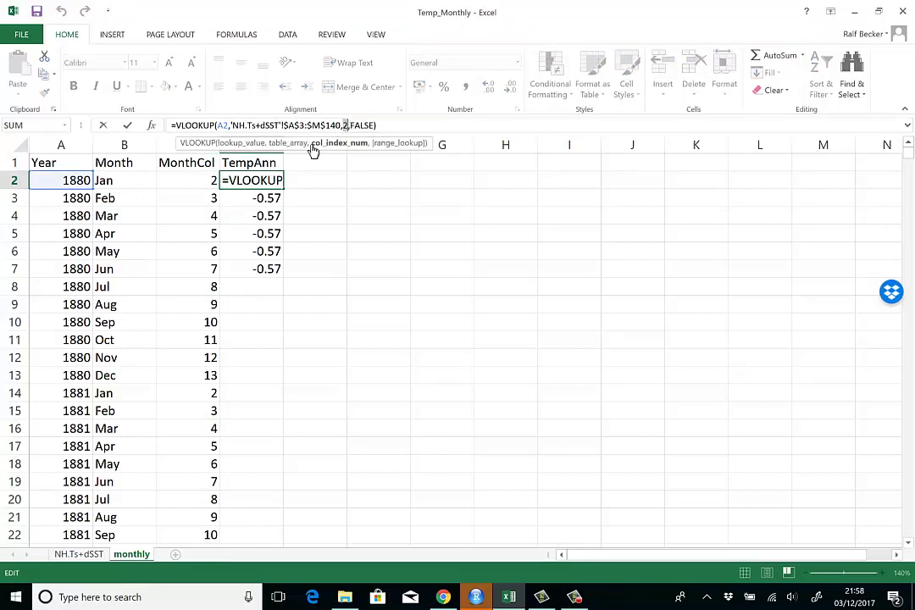
pyautogui.click(192, 180)
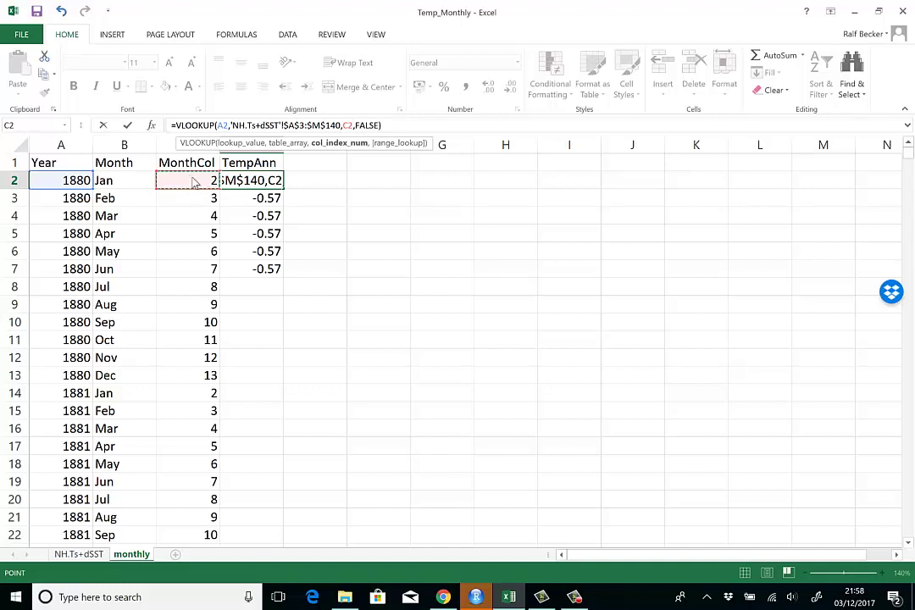
pyautogui.press('Return')
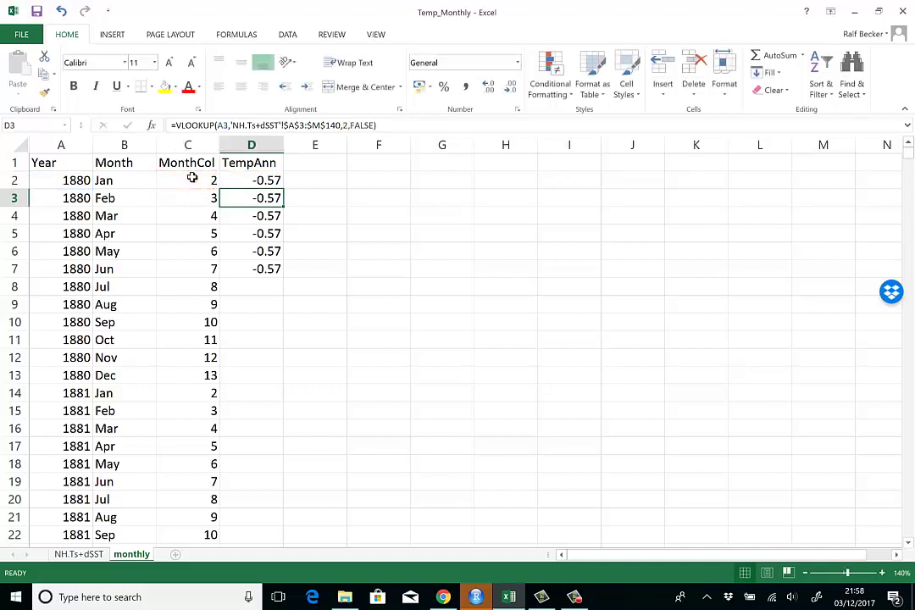
pyautogui.click(276, 180)
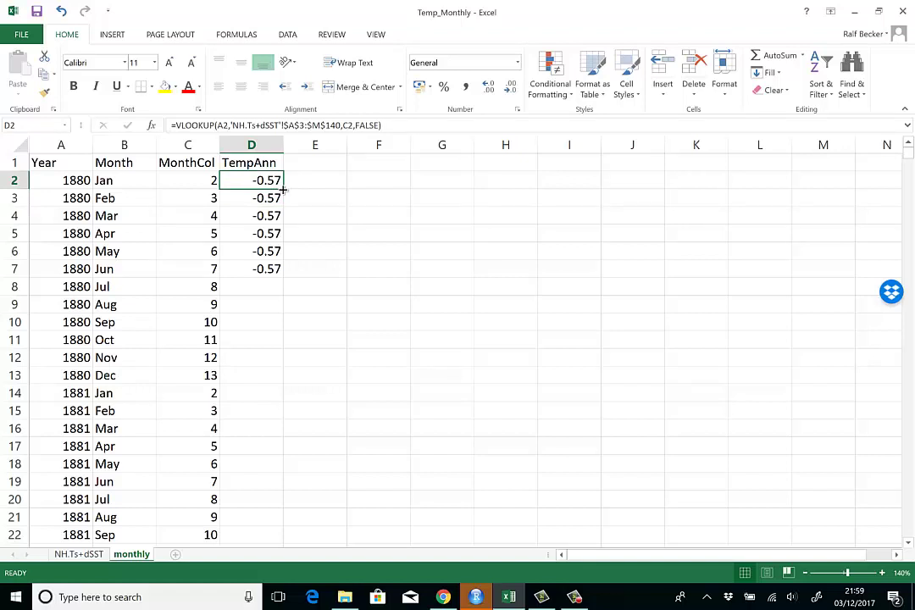
pyautogui.moveTo(283, 215); pyautogui.dragTo(278, 269)
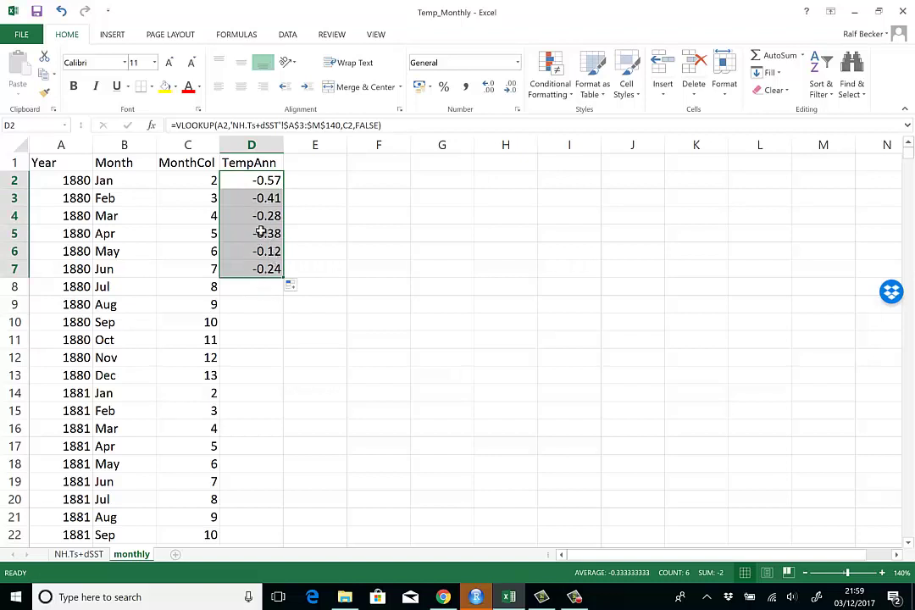
# Confirm the Feb (-0.41) and Mar (-0.28) 1880 values on NH.Ts+dSST, then return to 'monthly'
pyautogui.click(80, 554)
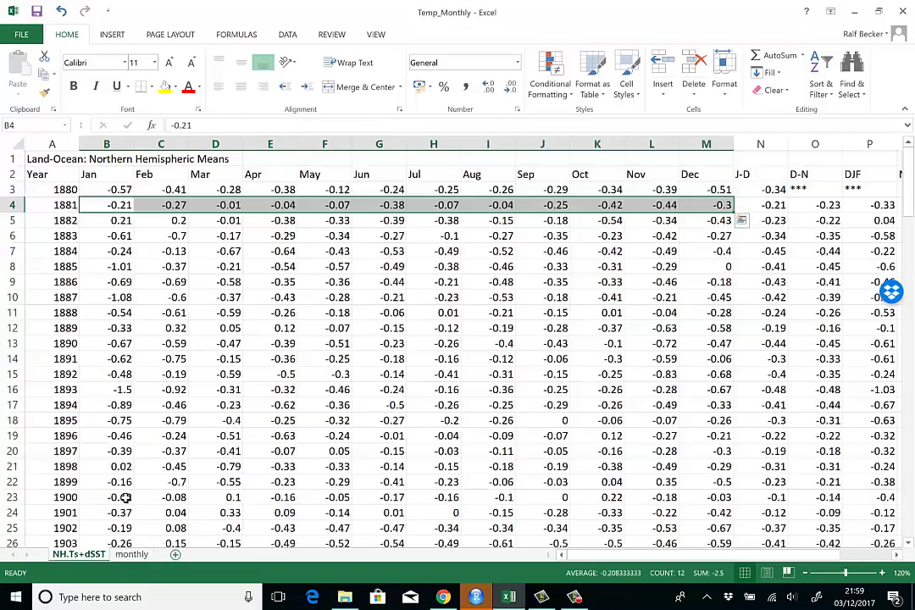
pyautogui.click(165, 191)
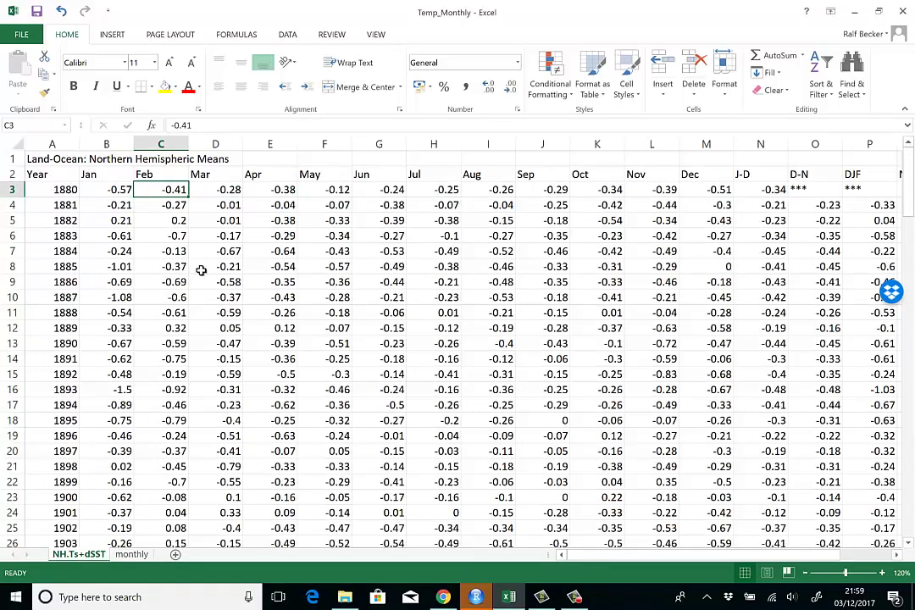
pyautogui.click(229, 192)
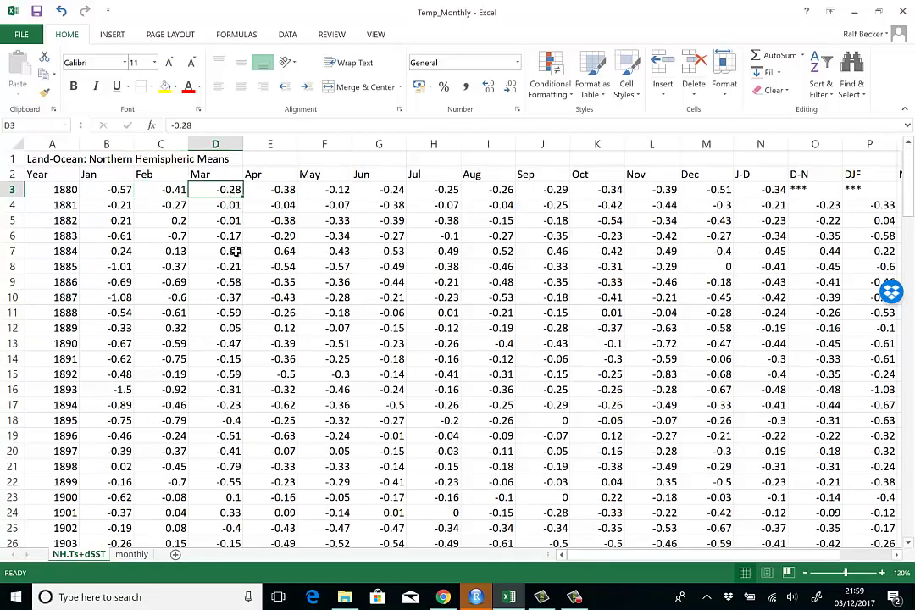
pyautogui.click(134, 555)
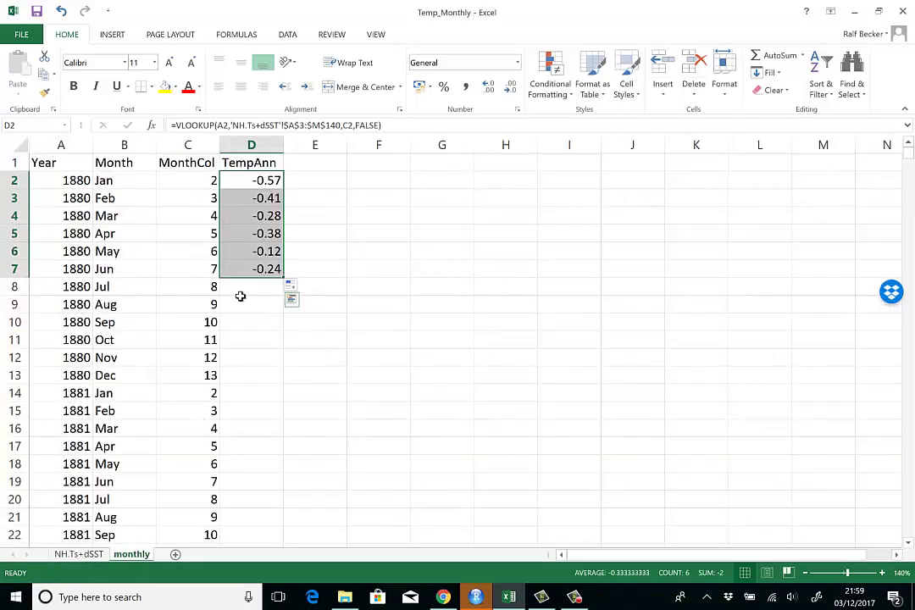
# Fill the TempAnn formula down the whole list and verify April 1881's -0.04 against NH.Ts+dSST
pyautogui.doubleClick(286, 278)
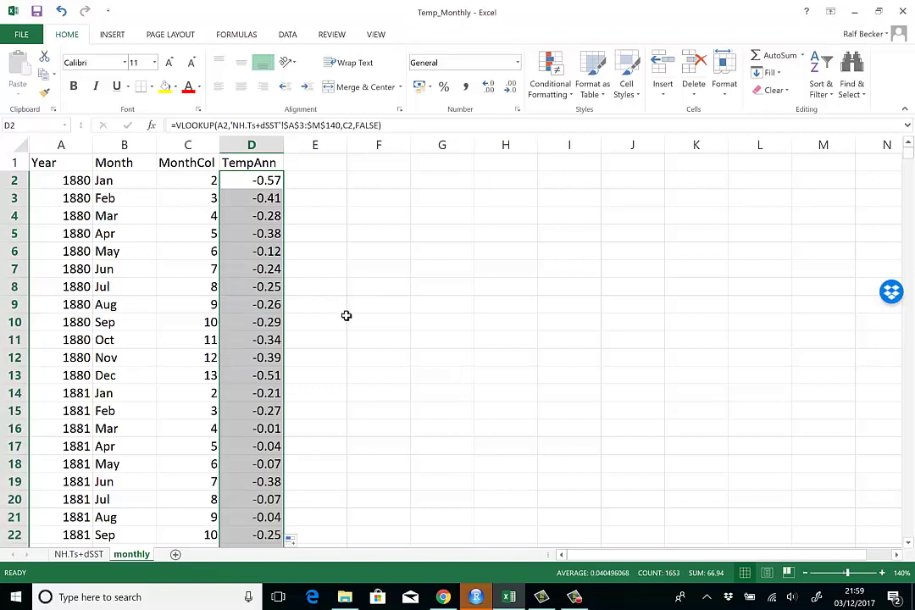
pyautogui.click(313, 453)
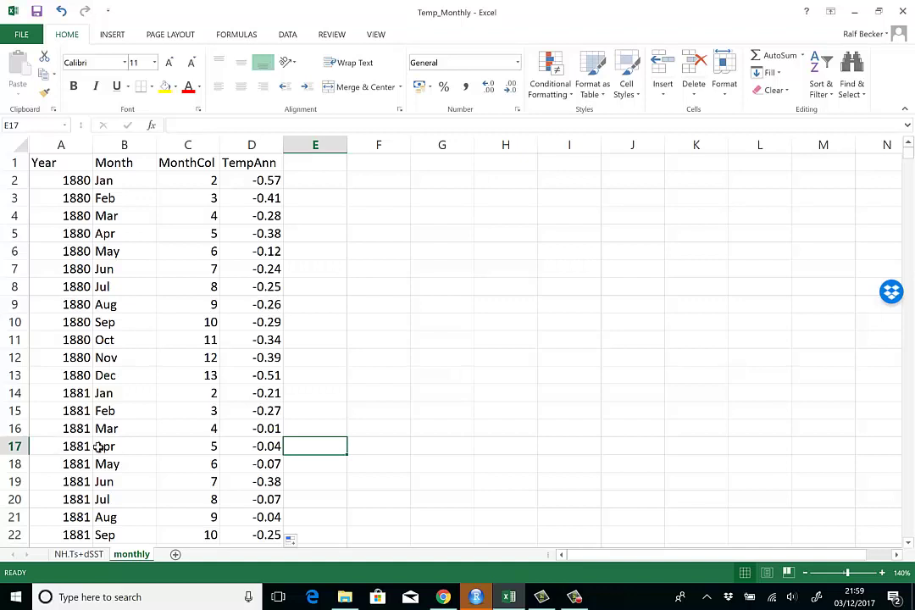
pyautogui.click(263, 447)
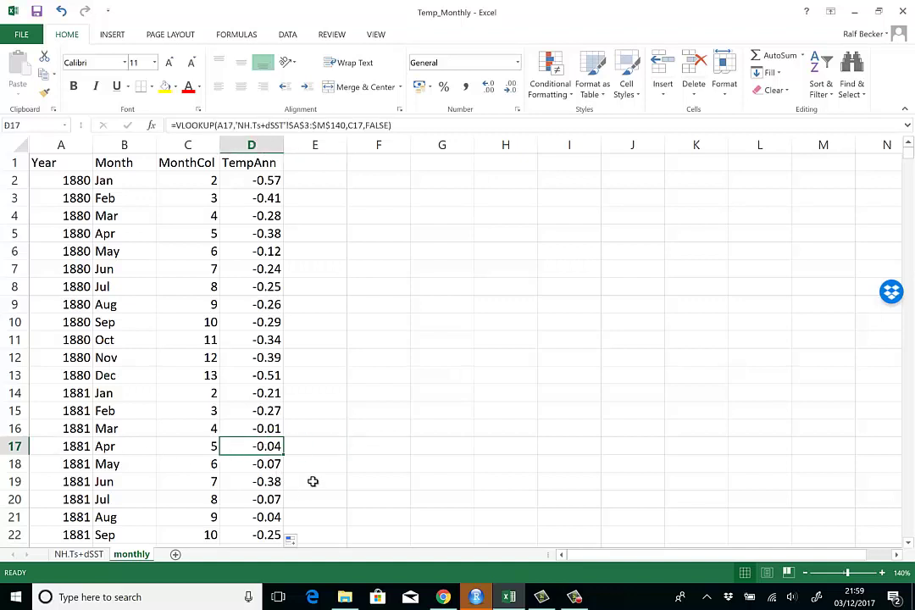
pyautogui.click(88, 559)
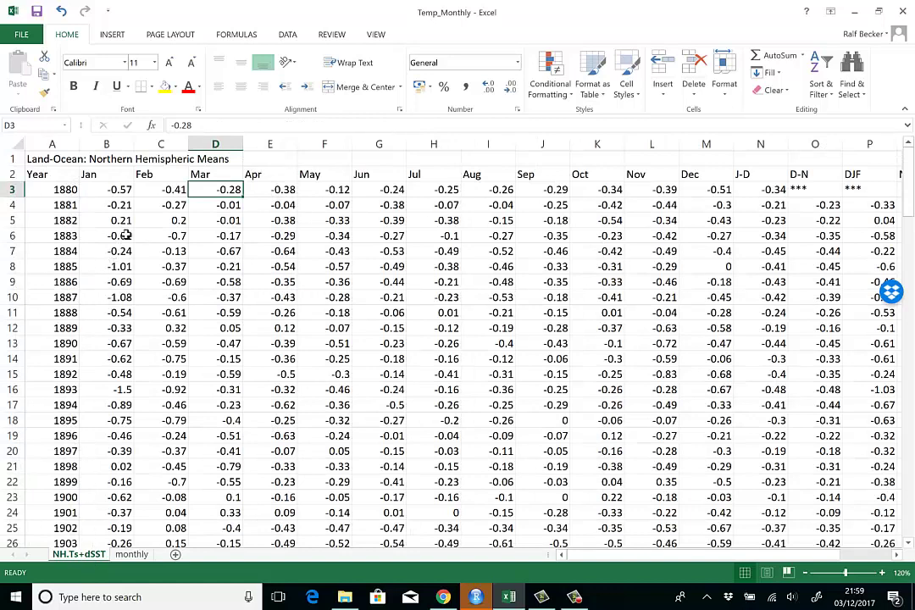
pyautogui.click(270, 205)
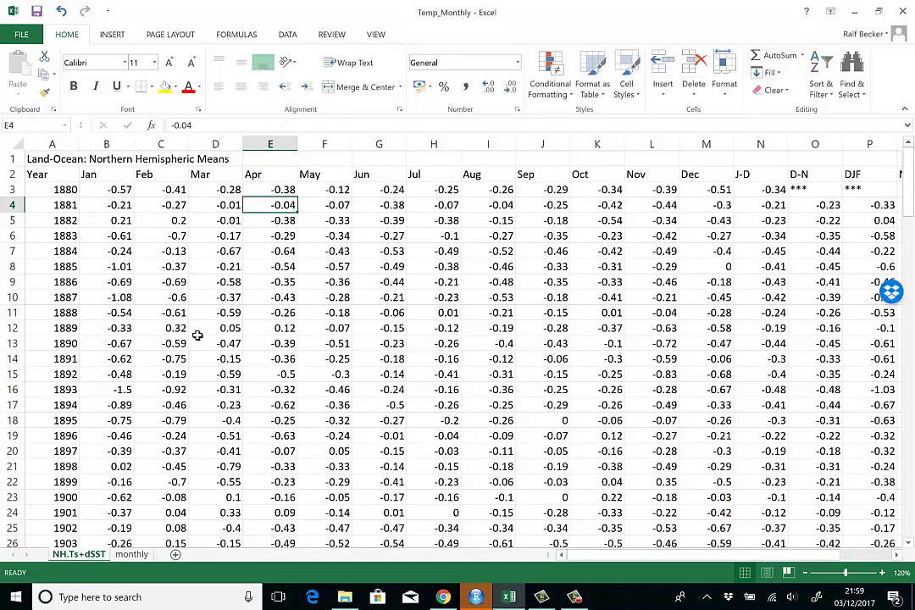
pyautogui.click(132, 554)
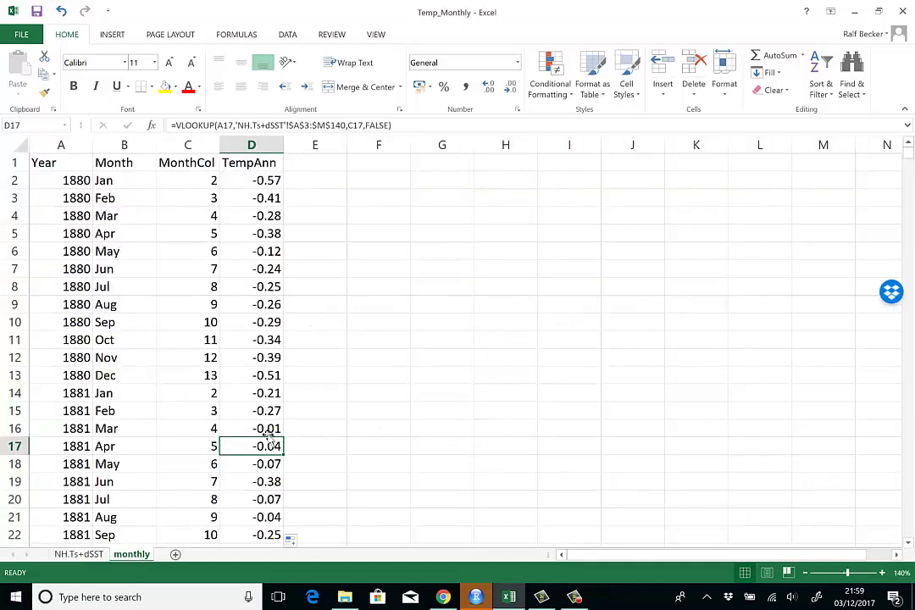
# Verify July 1901's TempAnn value in D260 against the source table, then select column D
pyautogui.scroll(-20, 272, 446)
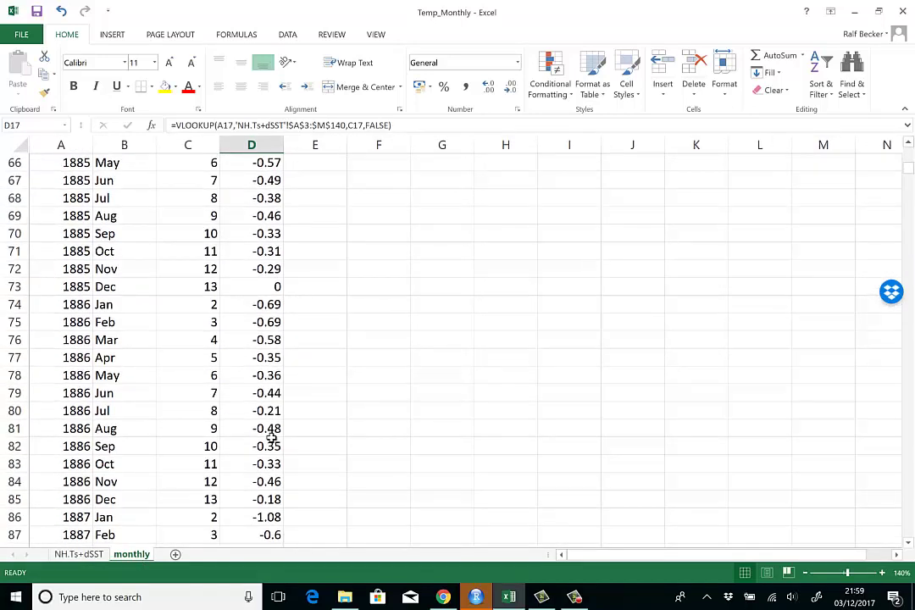
pyautogui.scroll(-20, 235, 456)
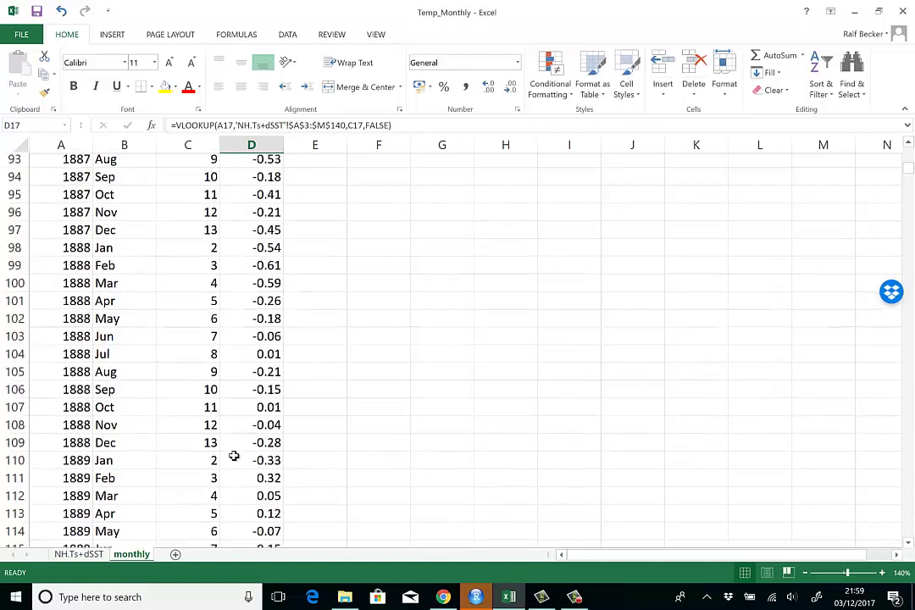
pyautogui.scroll(-20, 236, 461)
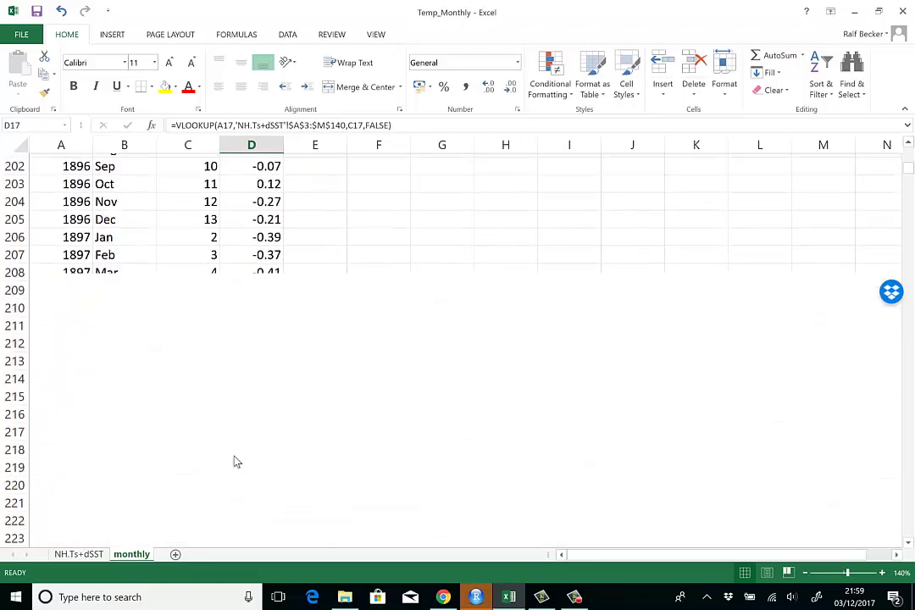
pyautogui.scroll(-10, 233, 455)
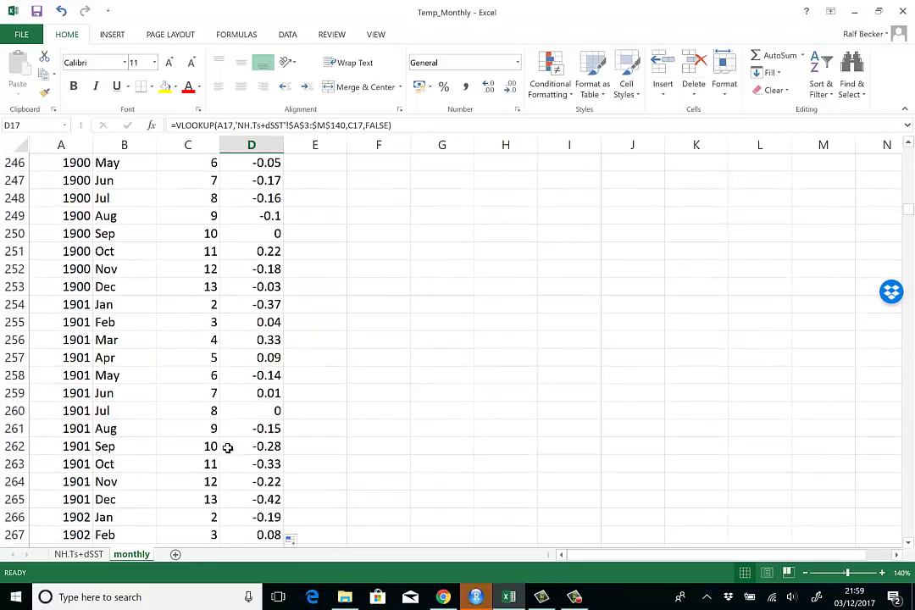
pyautogui.click(136, 412)
pyautogui.hotkey('ctrl', 'shift', 'Down')
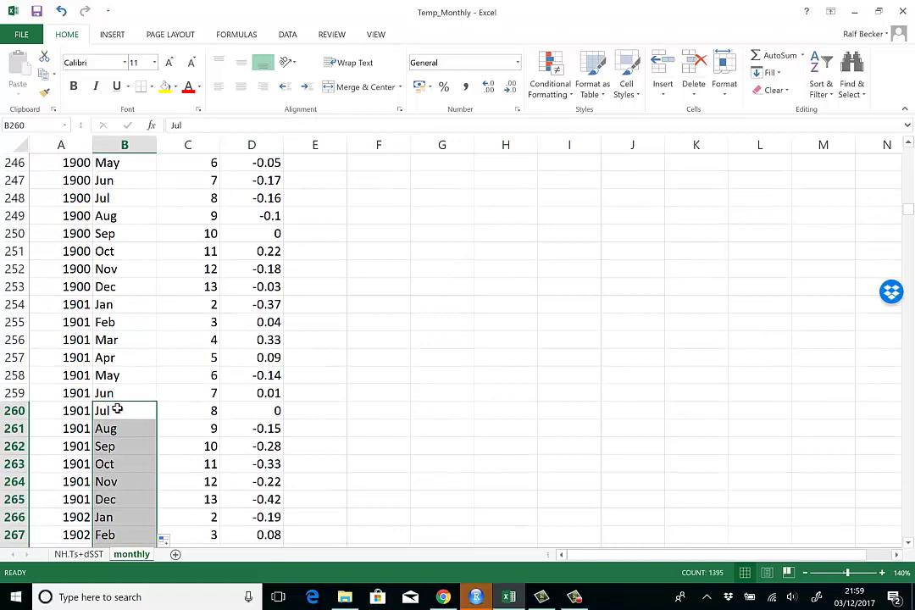
pyautogui.click(63, 410)
pyautogui.click(264, 410)
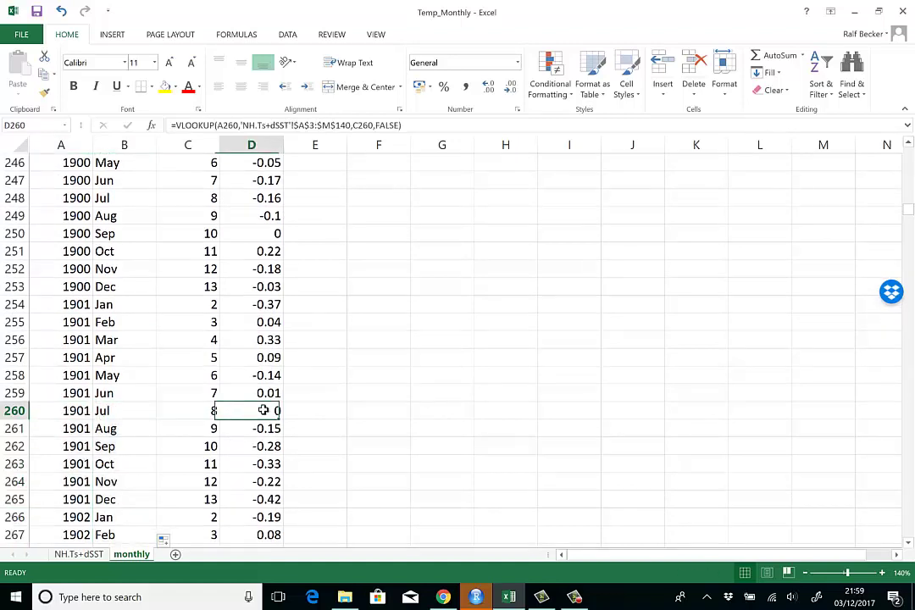
pyautogui.click(85, 554)
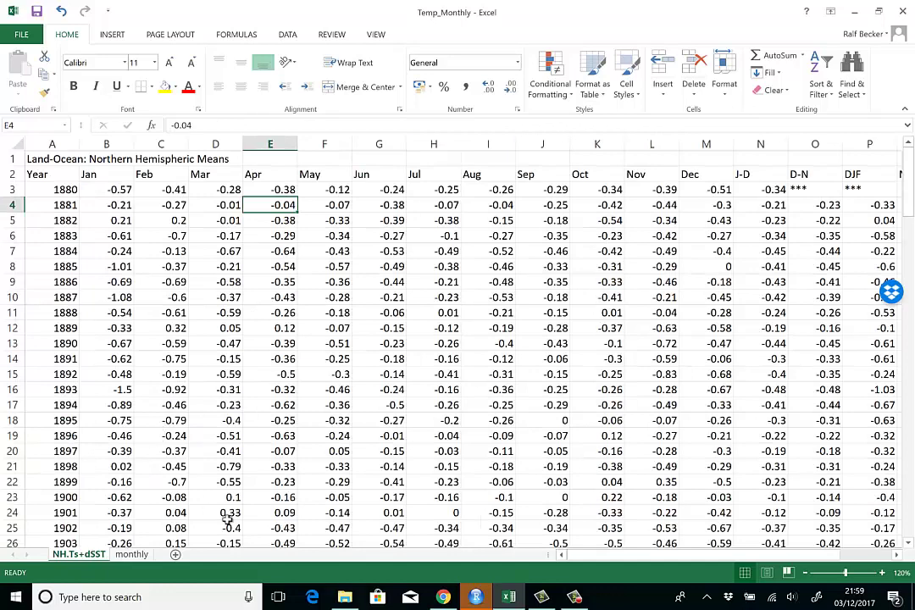
pyautogui.click(436, 513)
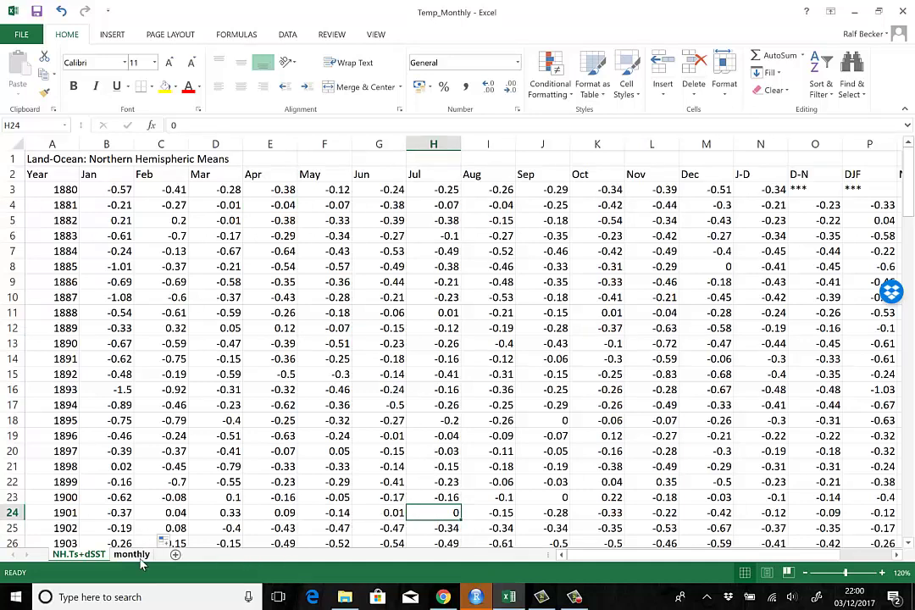
pyautogui.click(135, 555)
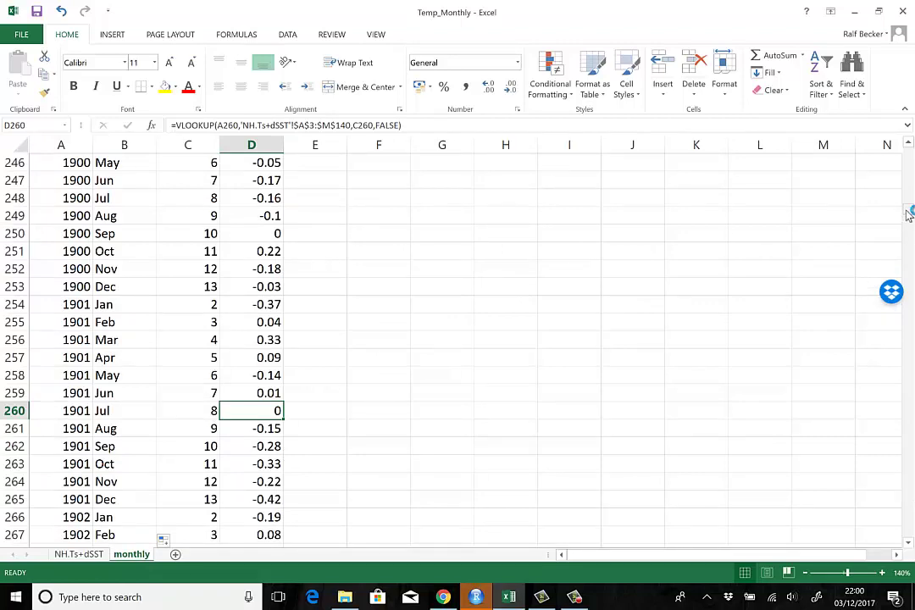
pyautogui.moveTo(907, 214); pyautogui.dragTo(907, 157)
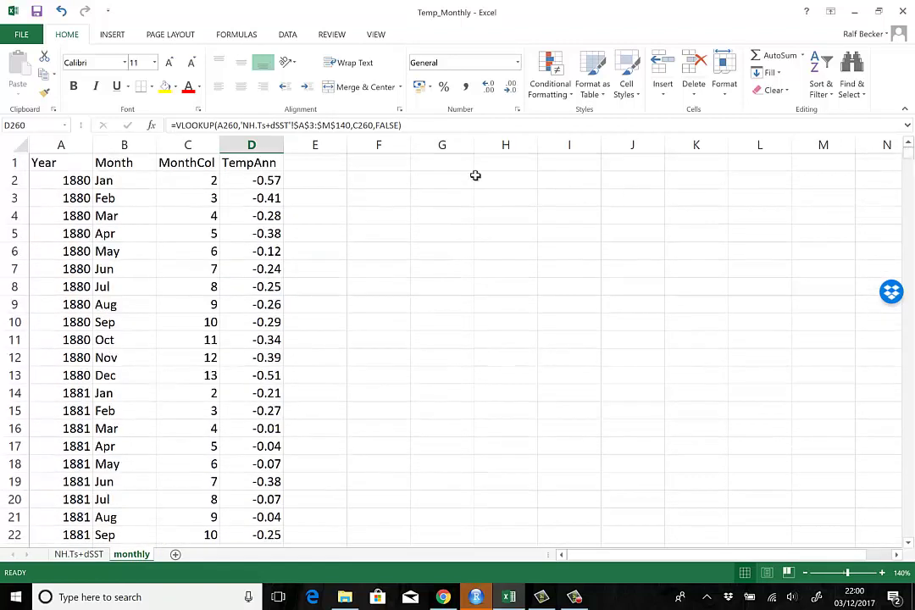
pyautogui.click(251, 144)
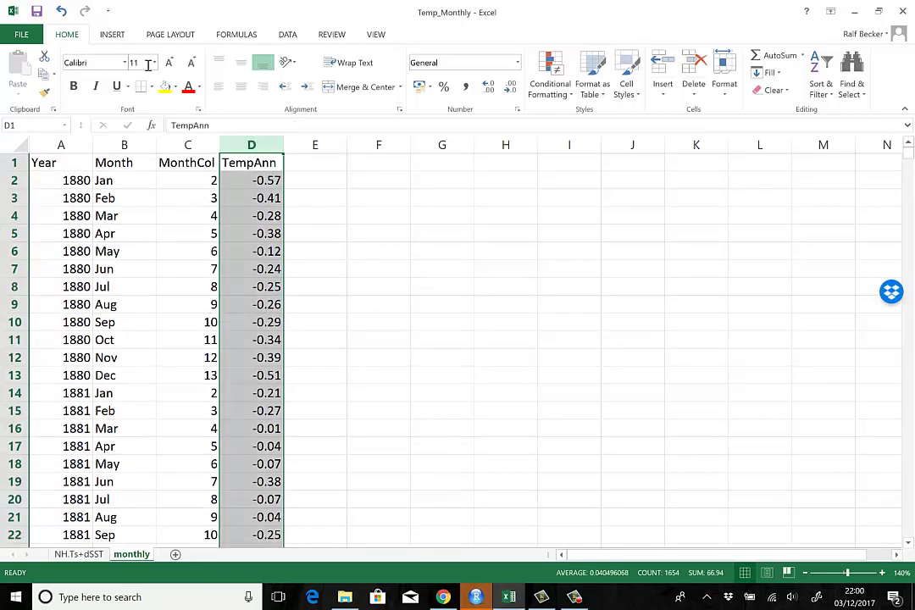
pyautogui.click(110, 35)
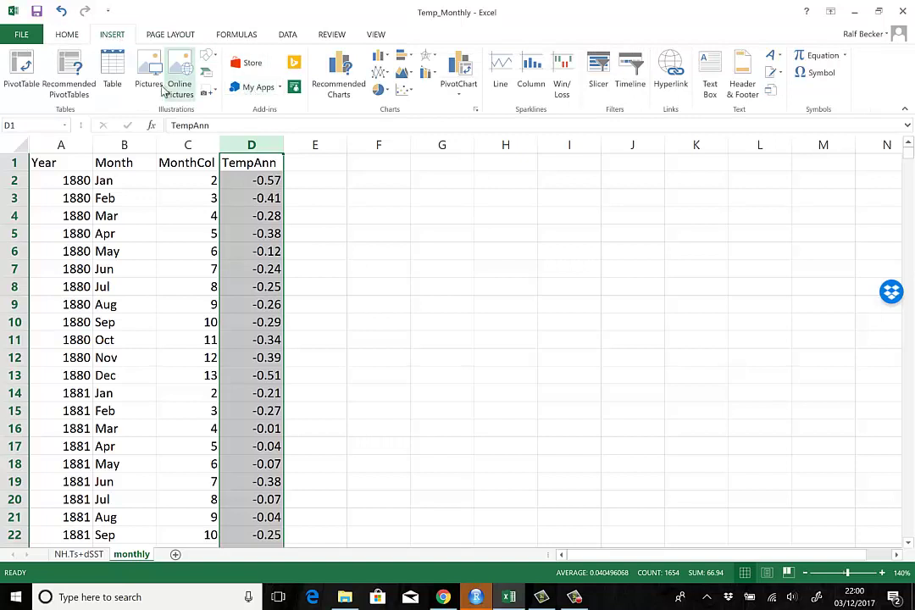
pyautogui.click(501, 76)
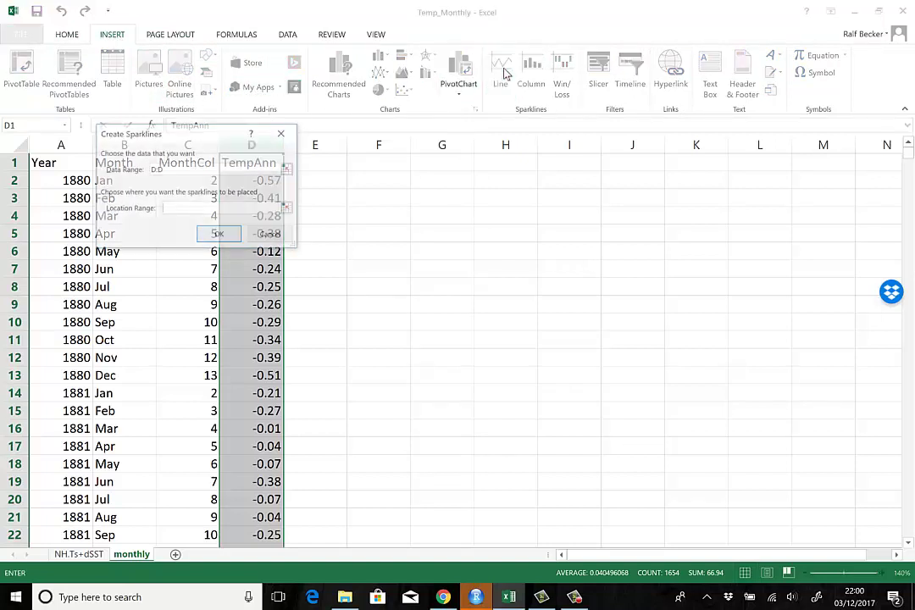
pyautogui.moveTo(215, 147); pyautogui.dragTo(442, 218)
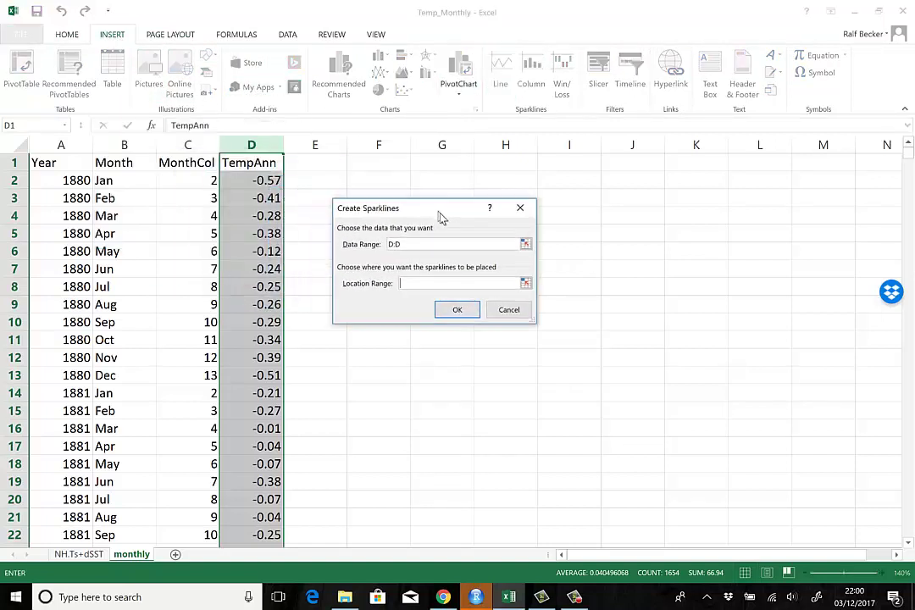
pyautogui.click(471, 313)
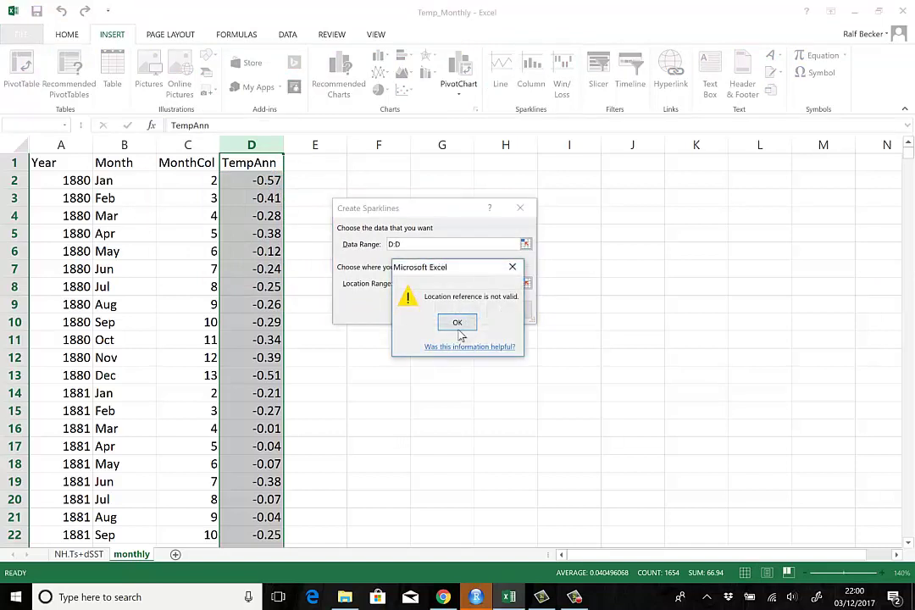
pyautogui.click(466, 324)
pyautogui.click(503, 312)
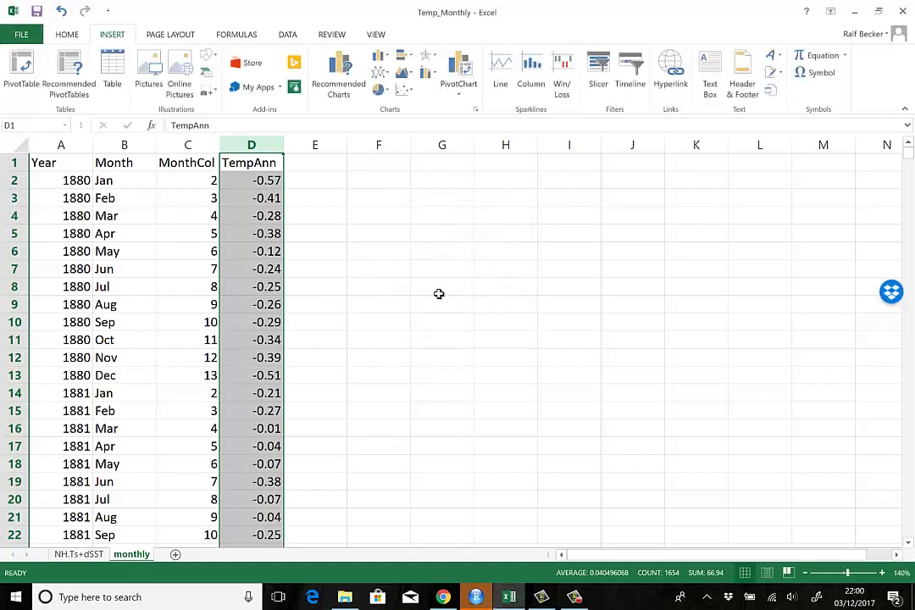
pyautogui.click(439, 294)
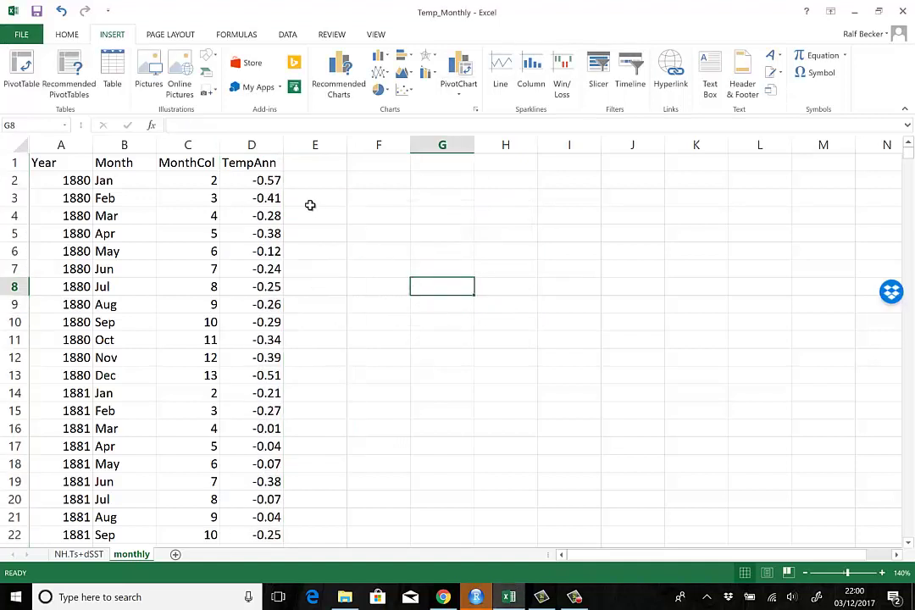
# Insert a 2-D line chart of column D, place it beside the data, and enlarge it
pyautogui.click(253, 144)
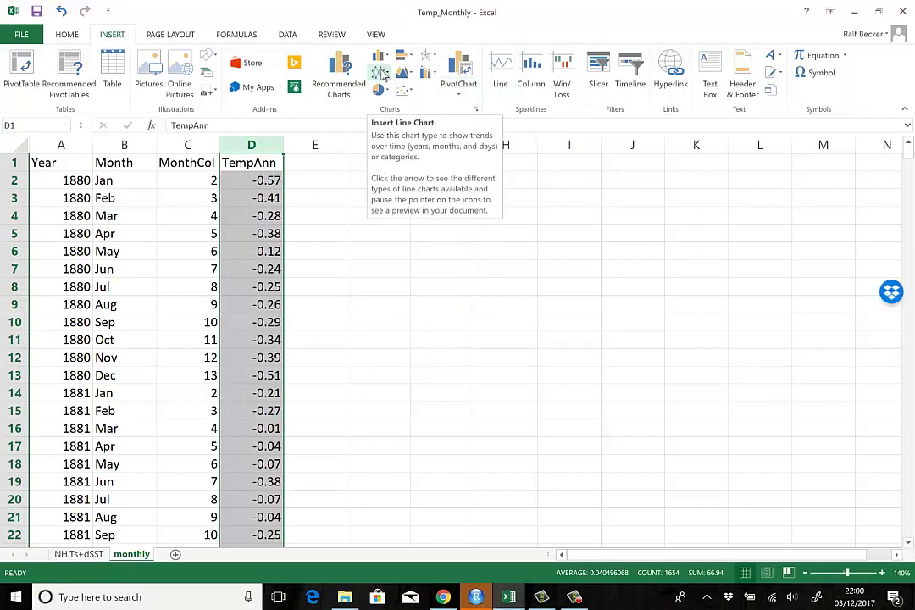
pyautogui.click(380, 75)
pyautogui.click(382, 101)
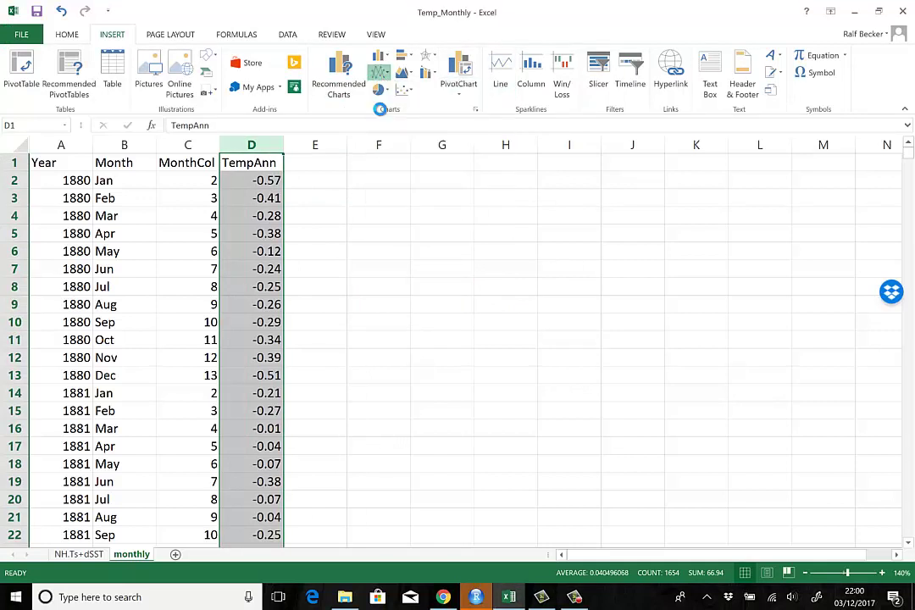
pyautogui.moveTo(374, 248); pyautogui.dragTo(448, 233)
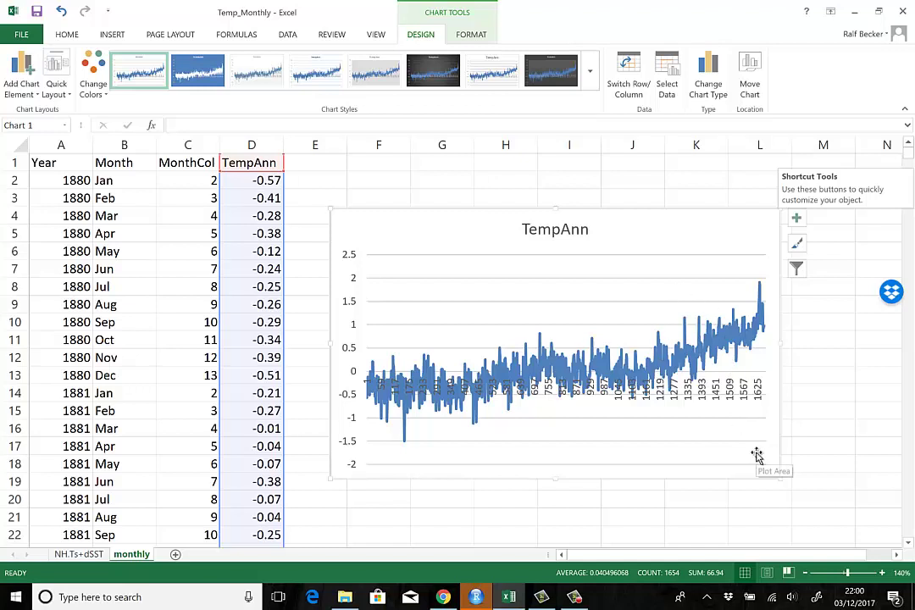
pyautogui.moveTo(779, 477); pyautogui.dragTo(805, 500)
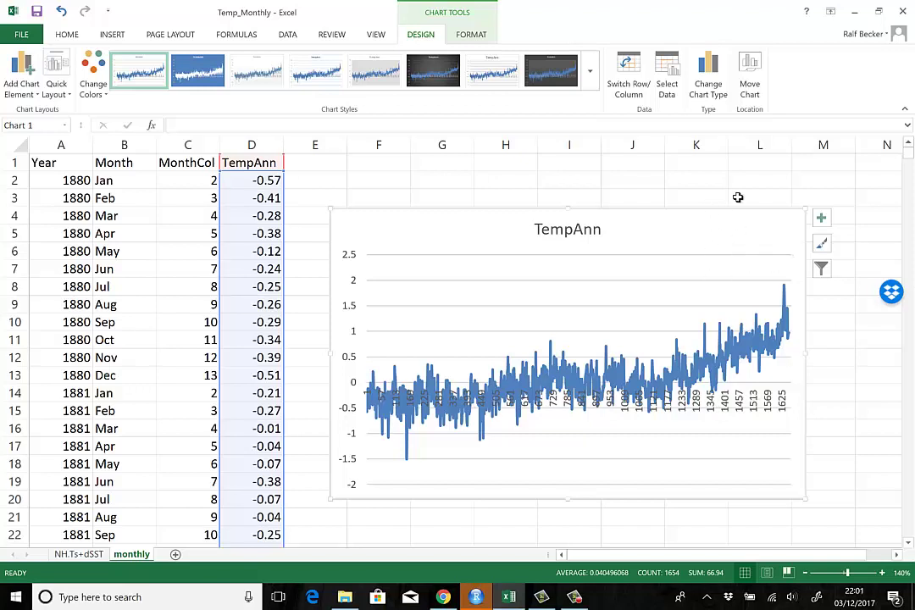
# Set the chart's horizontal axis labels to the years in A2:A1654 through Select Data
pyautogui.rightClick(723, 242)
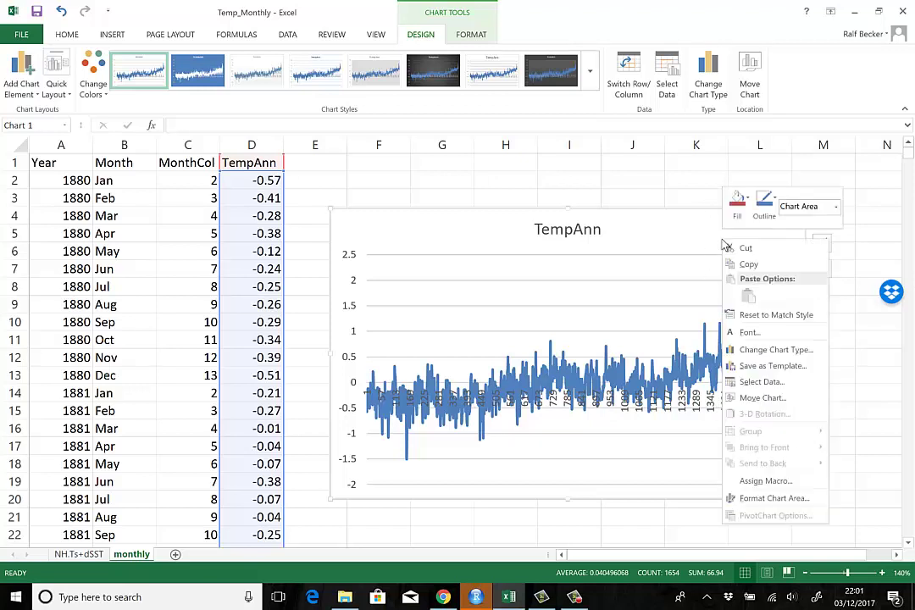
pyautogui.click(762, 382)
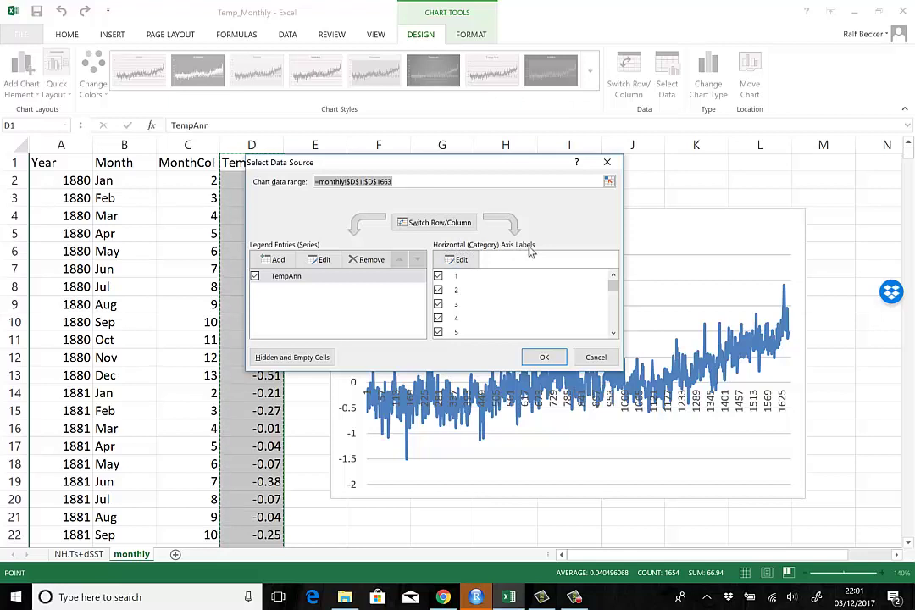
pyautogui.click(463, 263)
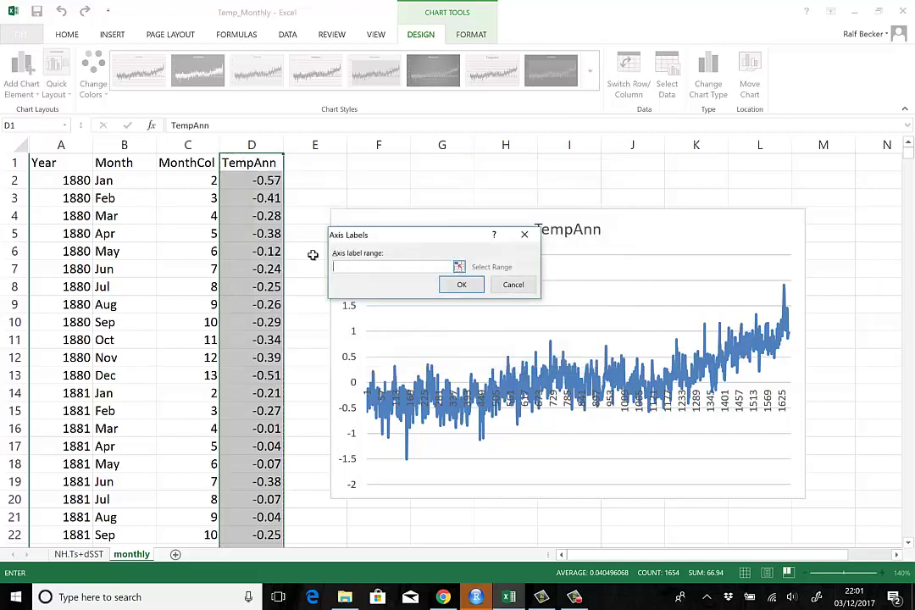
pyautogui.click(62, 180)
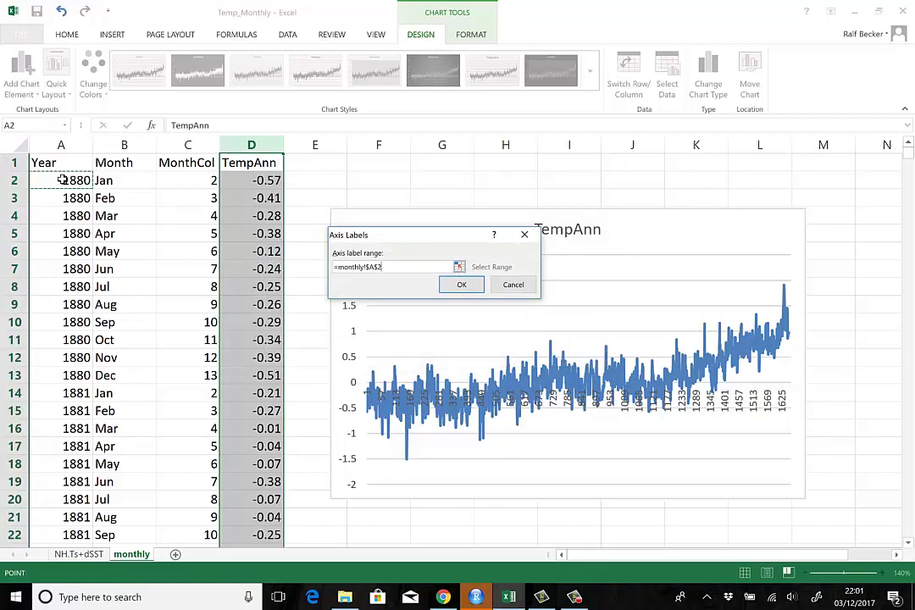
pyautogui.hotkey('shift', 'Down')
pyautogui.hotkey('shift', 'Down')
pyautogui.hotkey('shift', 'Down')
pyautogui.hotkey('shift', 'Down')
pyautogui.hotkey('shift', 'Down')
pyautogui.hotkey('shift', 'Down')
pyautogui.hotkey('shift', 'Down')
pyautogui.hotkey('shift', 'Down')
pyautogui.hotkey('shift', 'Down')
pyautogui.hotkey('shift', 'Down')
pyautogui.hotkey('shift', 'Down')
pyautogui.hotkey('shift', 'Down')
pyautogui.hotkey('shift', 'Down')
pyautogui.hotkey('shift', 'Down')
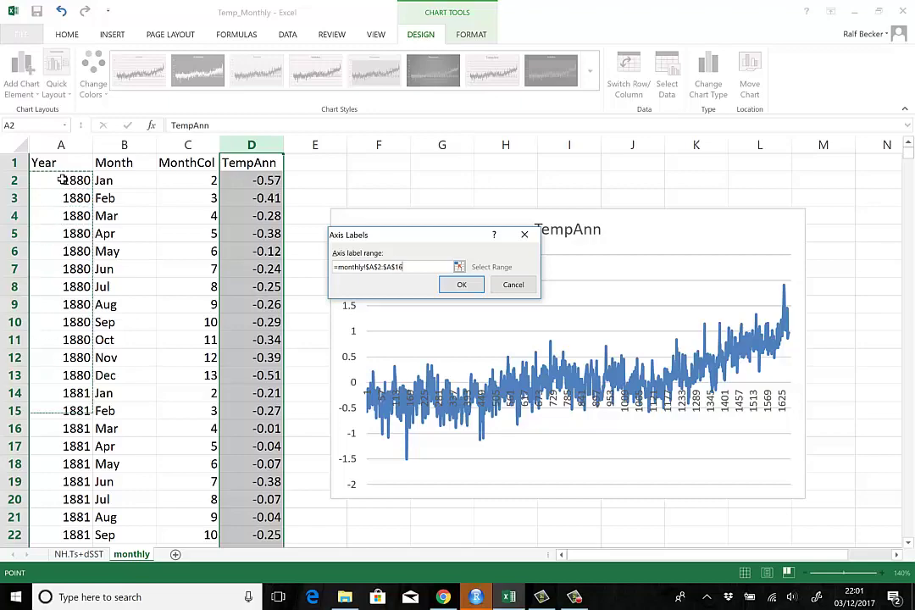
pyautogui.hotkey('shift', 'Down')
pyautogui.hotkey('shift', 'Down')
pyautogui.hotkey('shift', 'Down')
pyautogui.hotkey('shift', 'Down')
pyautogui.hotkey('shift', 'Down')
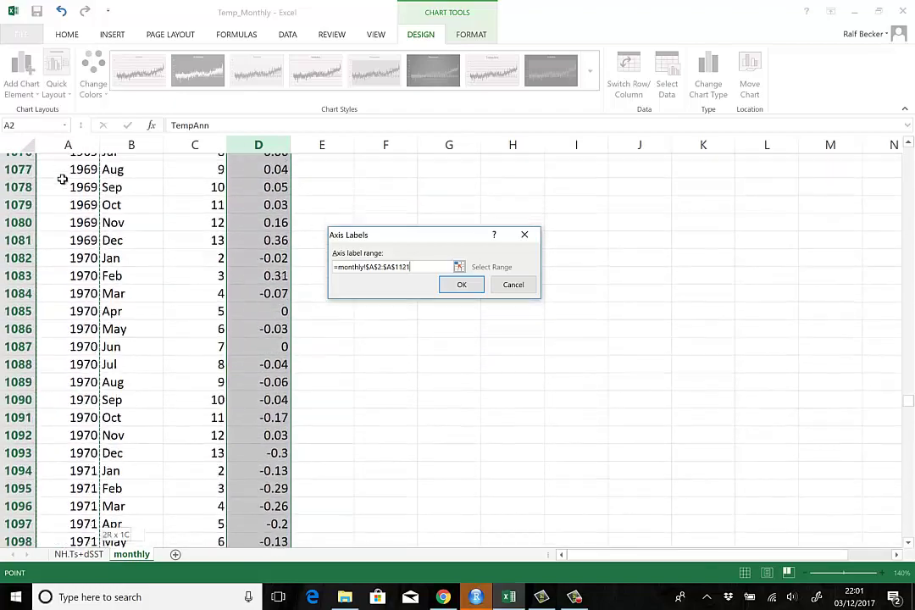
pyautogui.moveTo(62, 179); pyautogui.dragTo(62, 179)
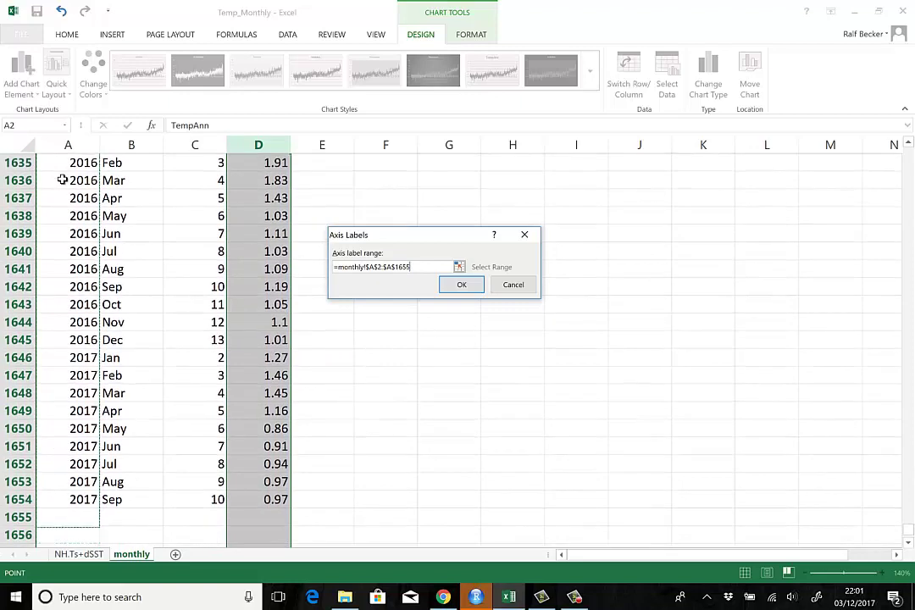
pyautogui.click(461, 285)
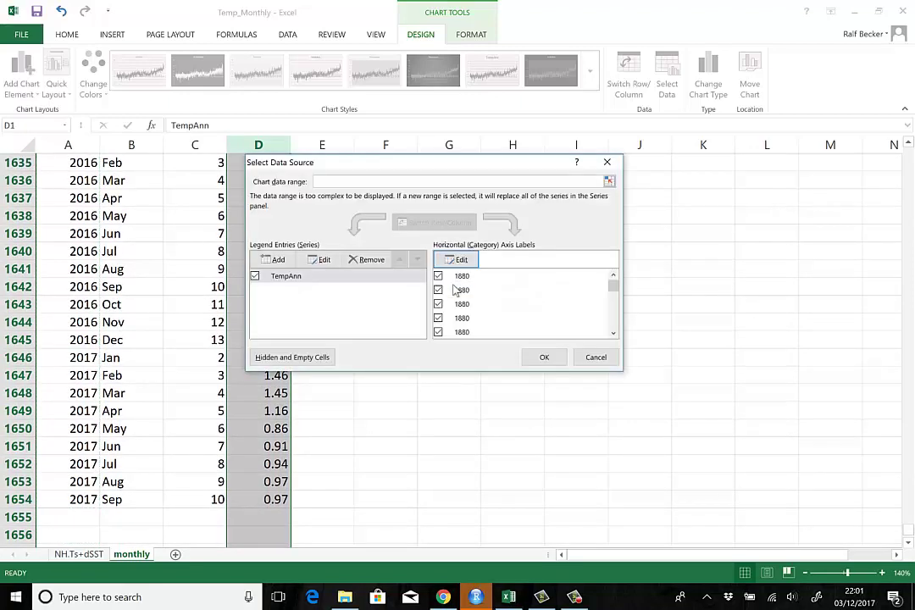
pyautogui.click(547, 357)
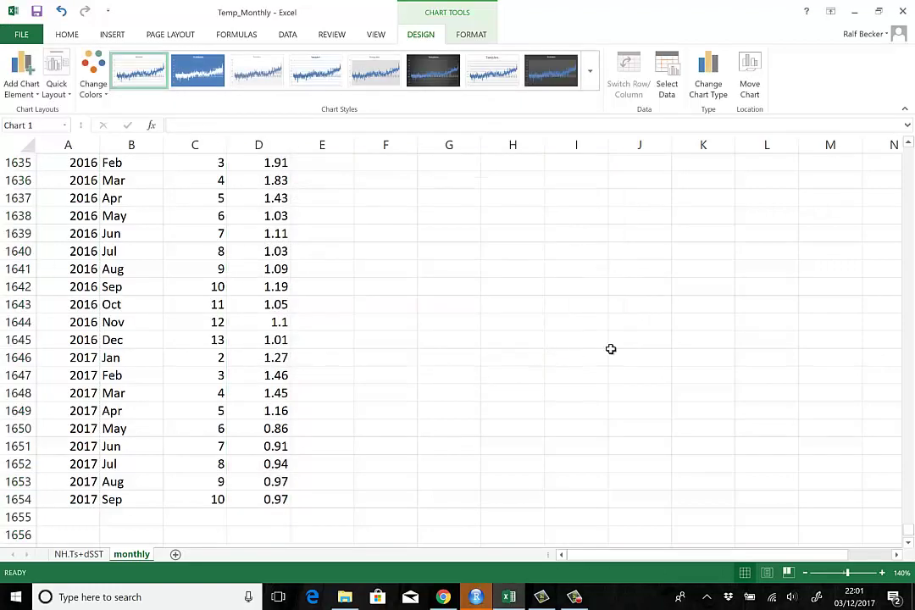
pyautogui.moveTo(907, 529); pyautogui.dragTo(907, 154)
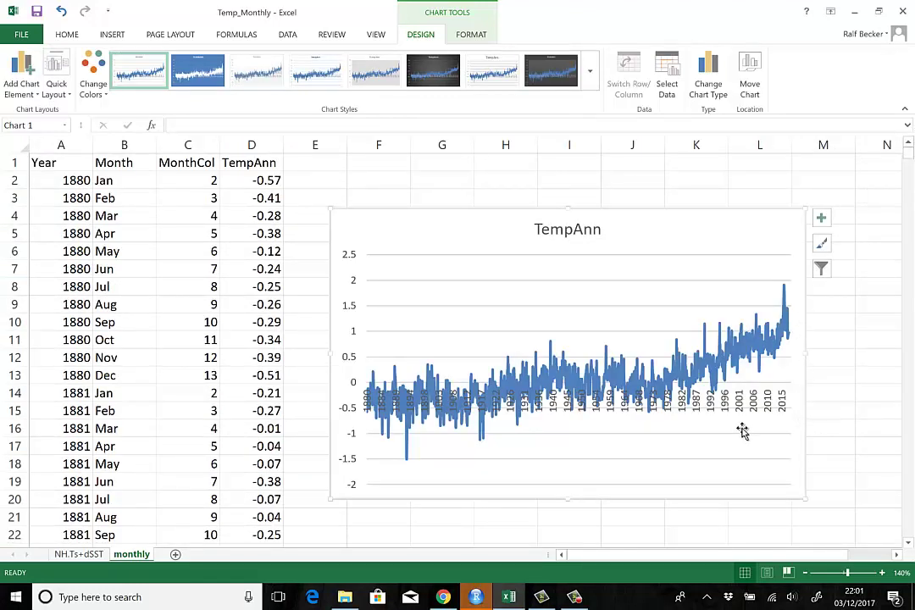